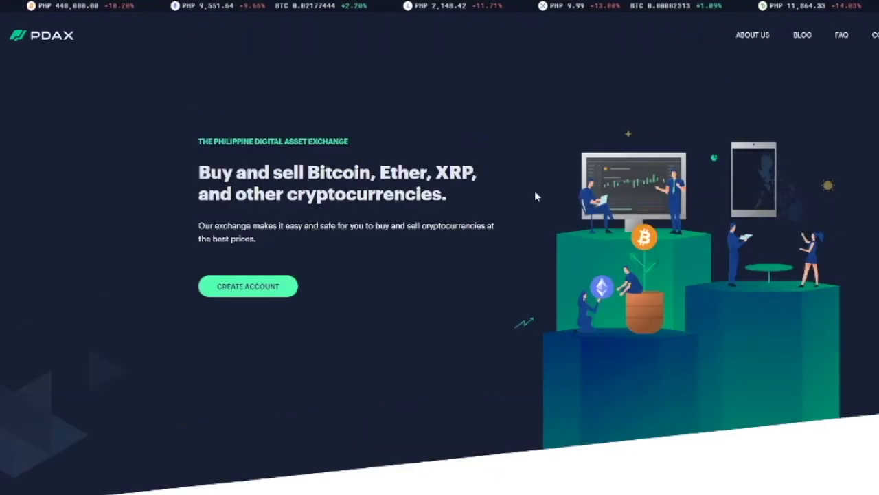
{"action": "scroll", "coordinate": [459, 331], "scroll_direction": "down", "scroll_amount": 3}
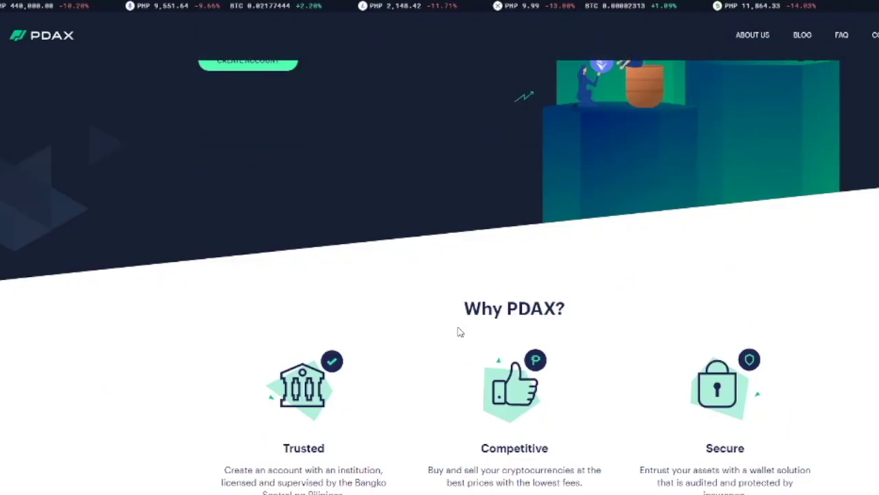
{"action": "scroll", "coordinate": [459, 332], "scroll_direction": "up", "scroll_amount": 3}
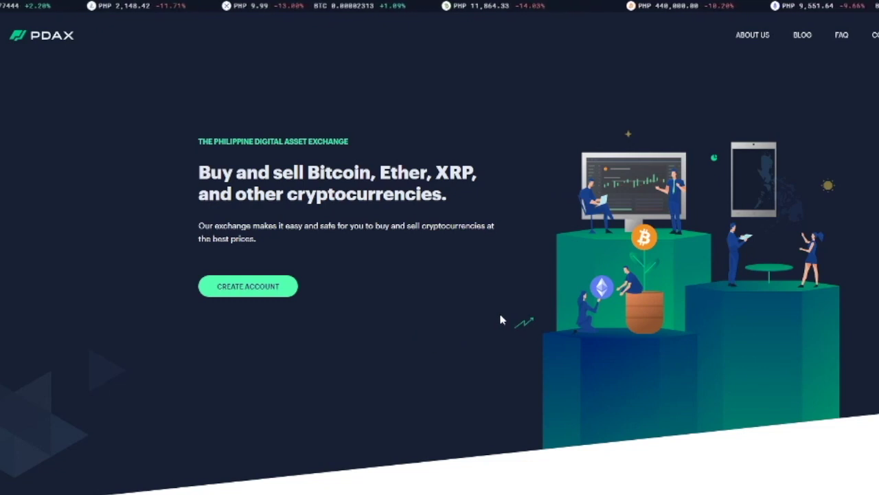
{"action": "scroll", "coordinate": [501, 319], "scroll_direction": "down", "scroll_amount": 8}
{"action": "scroll", "coordinate": [343, 304], "scroll_direction": "up", "scroll_amount": 4}
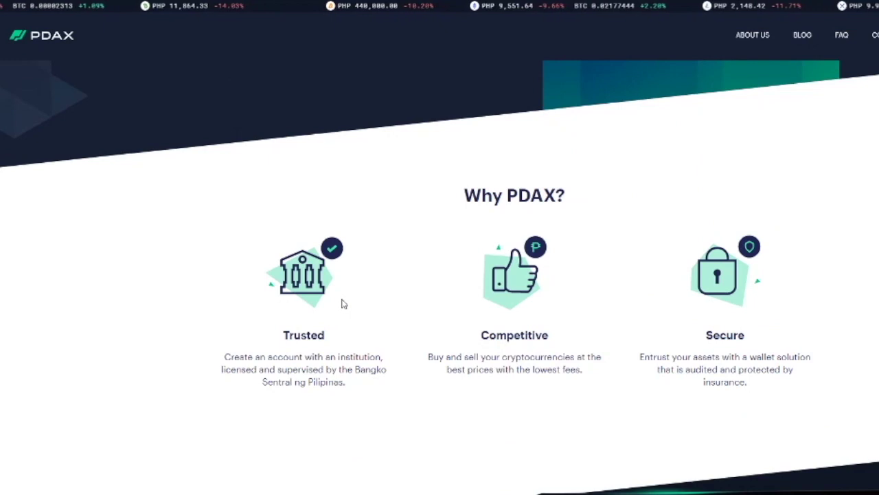
{"action": "scroll", "coordinate": [344, 304], "scroll_direction": "up", "scroll_amount": 4}
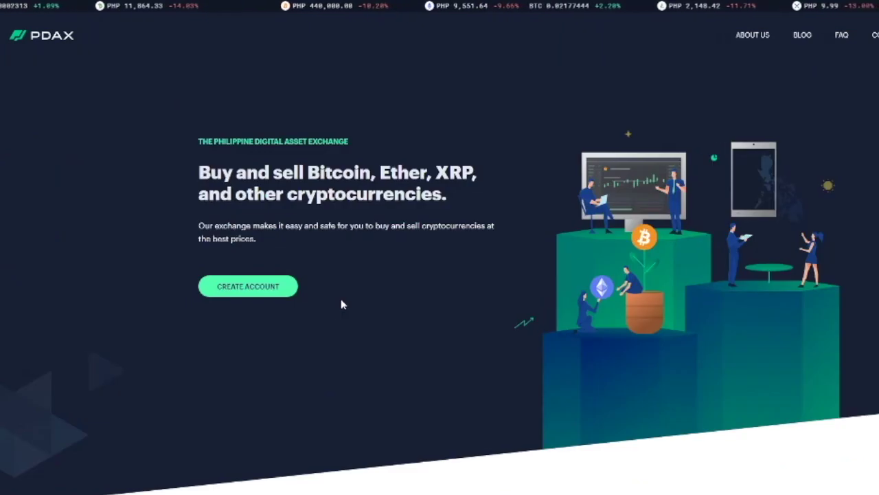
{"action": "scroll", "coordinate": [344, 304], "scroll_direction": "down", "scroll_amount": 4}
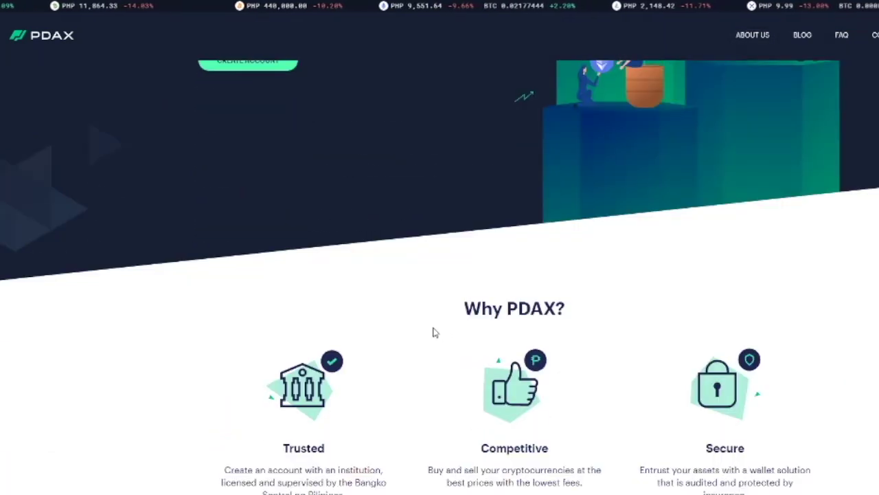
{"action": "scroll", "coordinate": [501, 322], "scroll_direction": "down", "scroll_amount": 4}
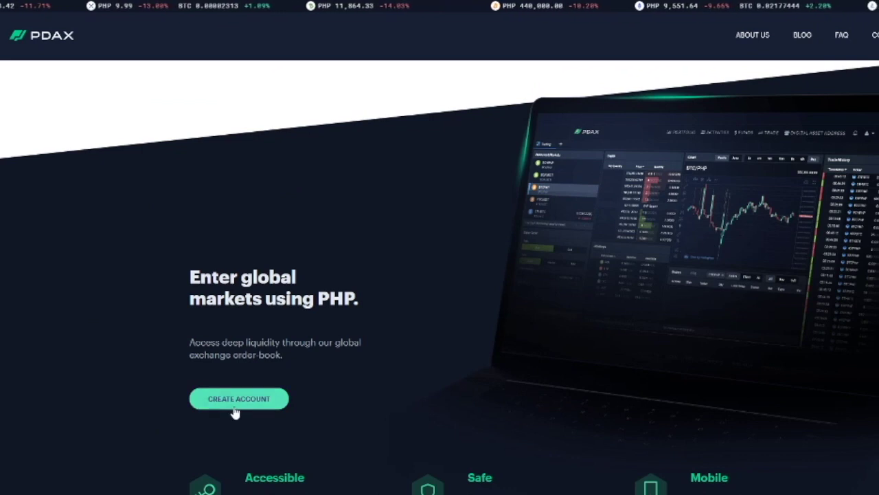
{"action": "scroll", "coordinate": [418, 365], "scroll_direction": "down", "scroll_amount": 6}
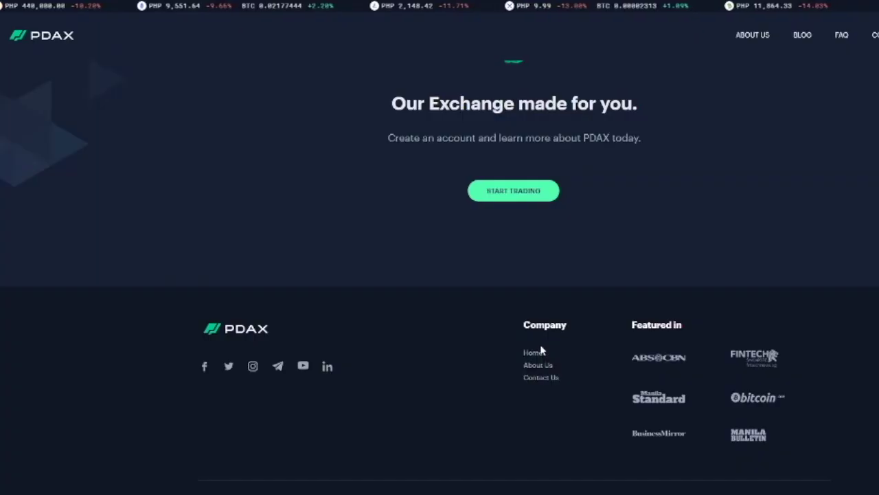
{"action": "scroll", "coordinate": [539, 347], "scroll_direction": "up", "scroll_amount": 4}
{"action": "scroll", "coordinate": [540, 347], "scroll_direction": "up", "scroll_amount": 15}
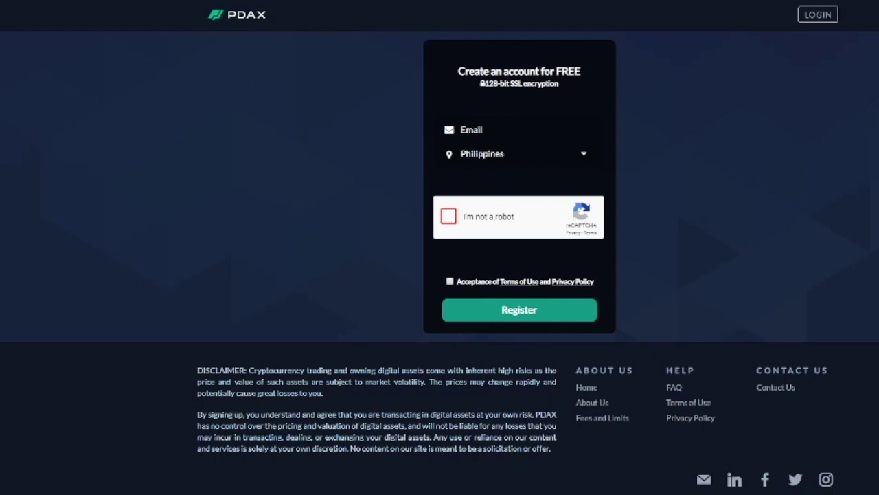
Step: Enter the email address, solve the fire-hydrant robot check, and register the new account
{"action": "left_click", "coordinate": [482, 171]}
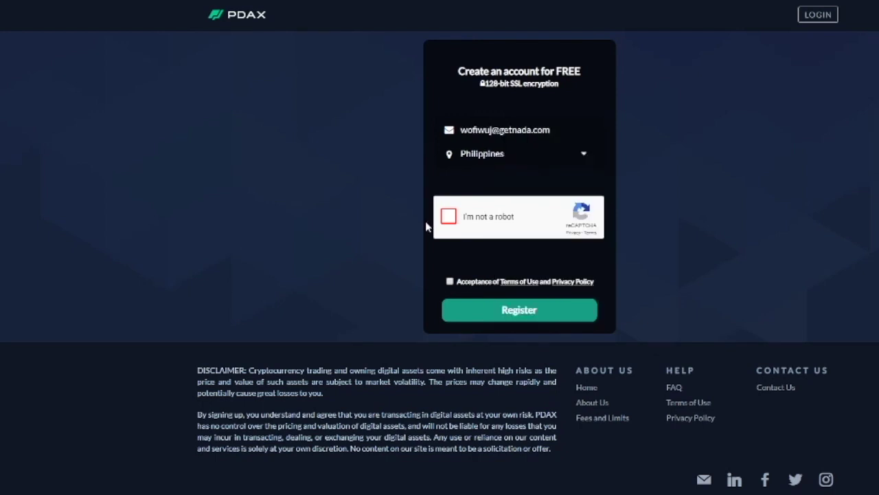
{"action": "left_click", "coordinate": [453, 217]}
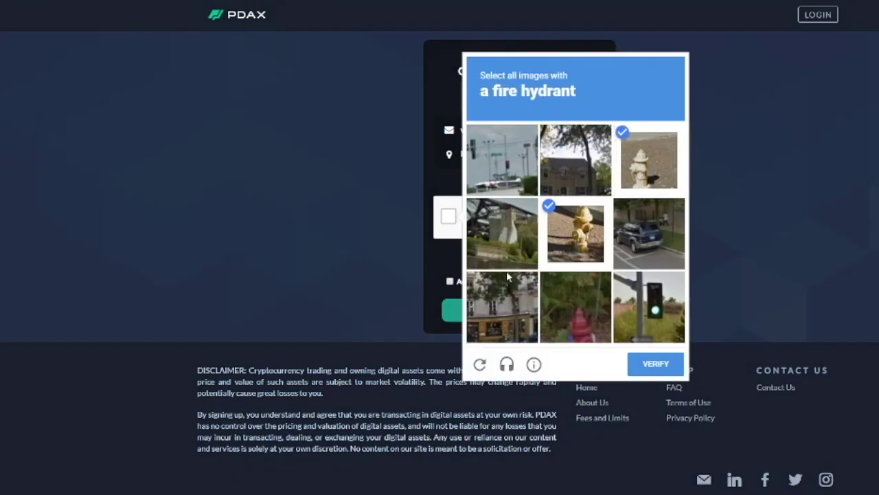
{"action": "left_click", "coordinate": [548, 301]}
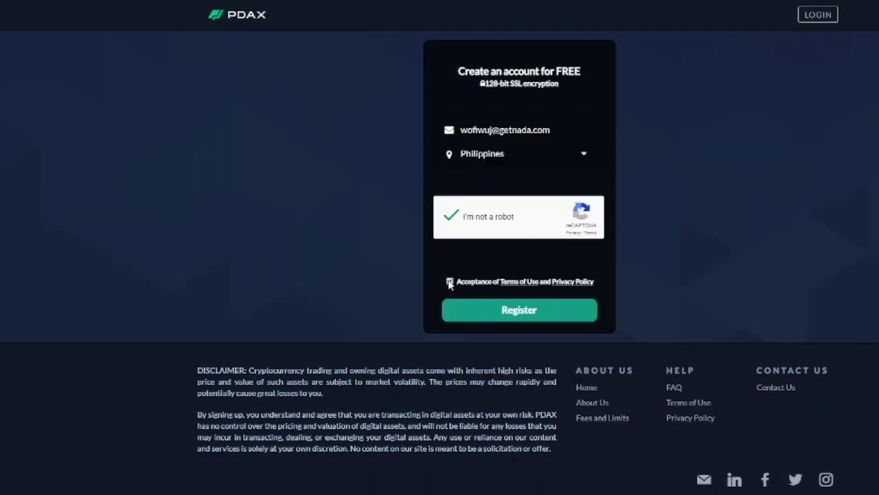
{"action": "left_click", "coordinate": [503, 310]}
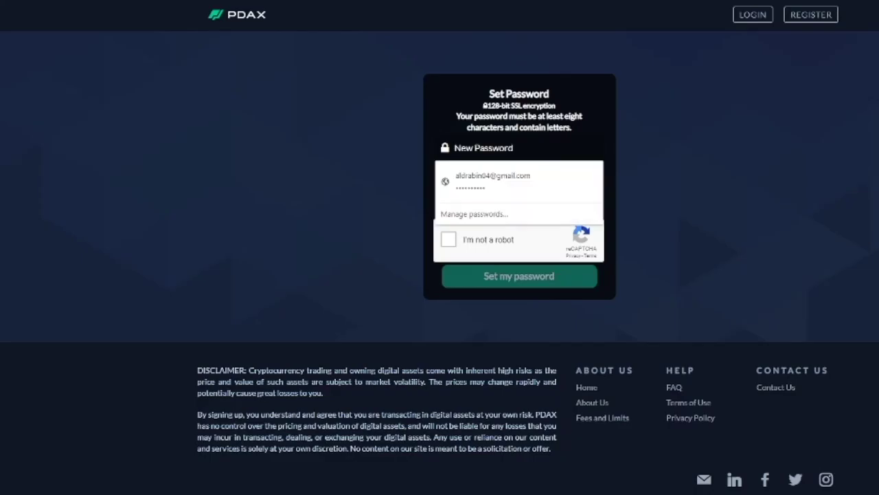
Step: Enter and confirm the new account password, pass the robot check, and save it
{"action": "type", "text": "••••••"}
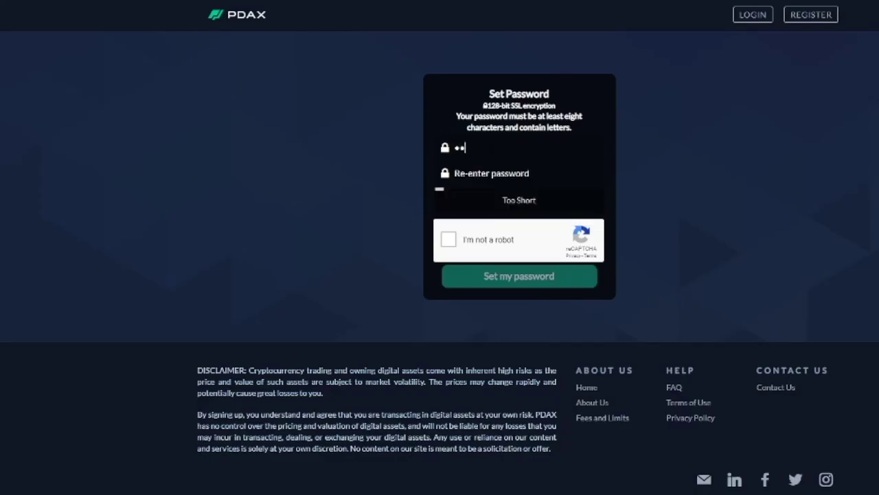
{"action": "type", "text": "••••"}
{"action": "key", "text": "Tab"}
{"action": "type", "text": "•••••••••"}
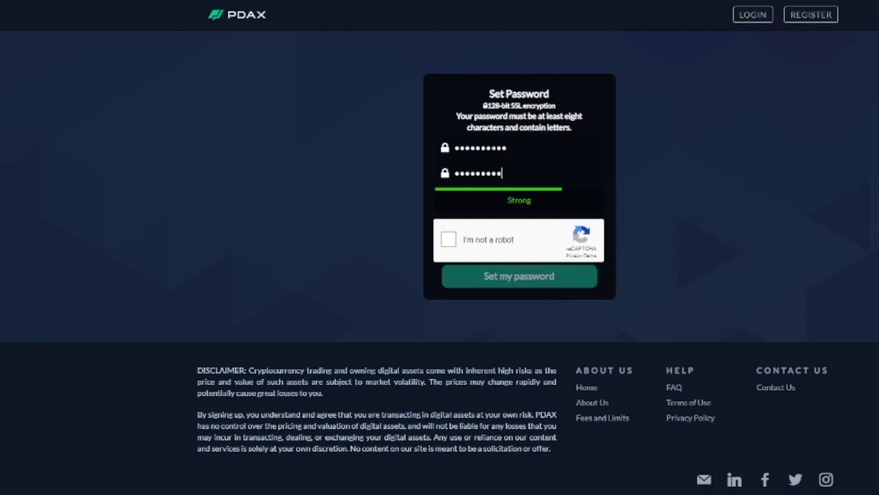
{"action": "left_click", "coordinate": [448, 239]}
{"action": "left_click", "coordinate": [505, 282]}
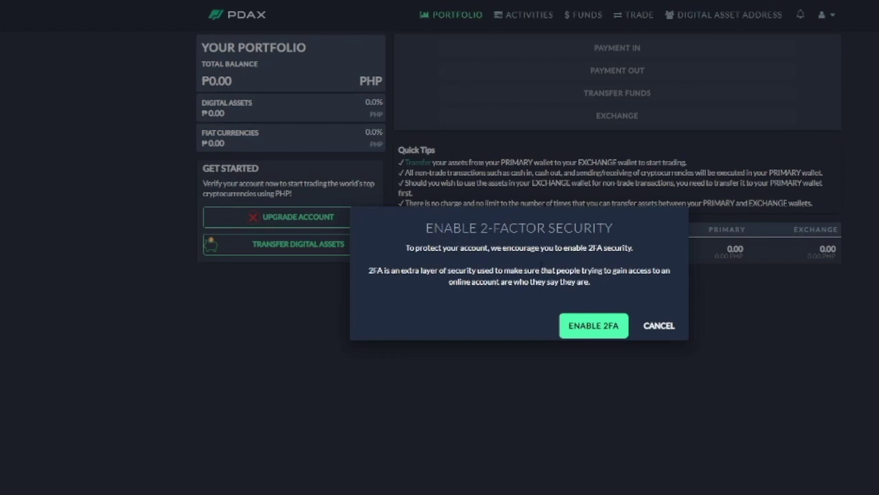
Step: Dismiss the 2FA prompt, choose Upgrade Account twice, then pick the Personal option
{"action": "key", "text": "Escape"}
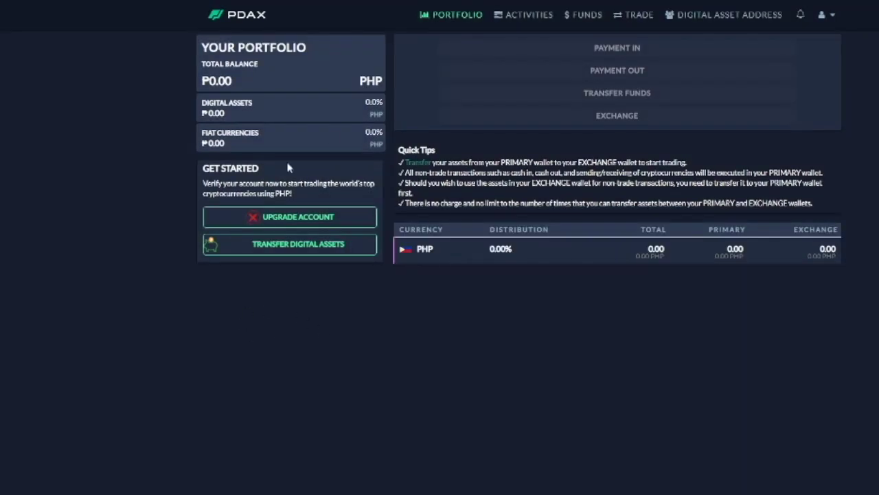
{"action": "left_click", "coordinate": [308, 228]}
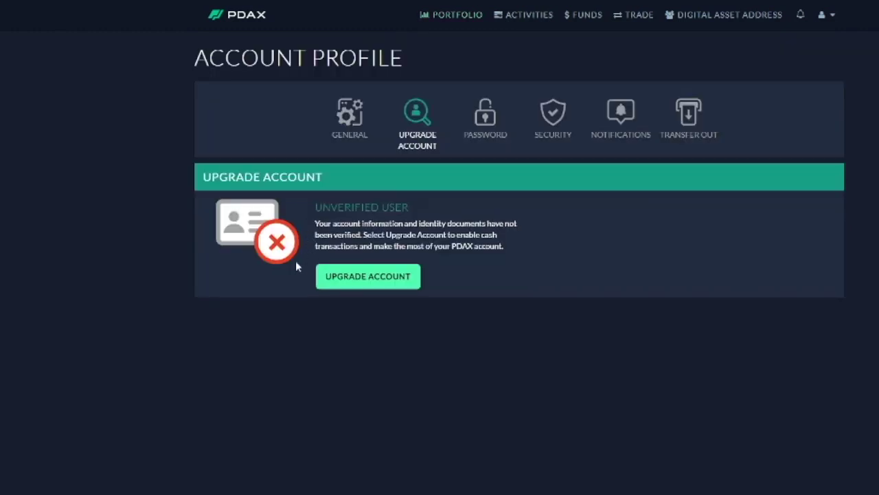
{"action": "left_click", "coordinate": [375, 282]}
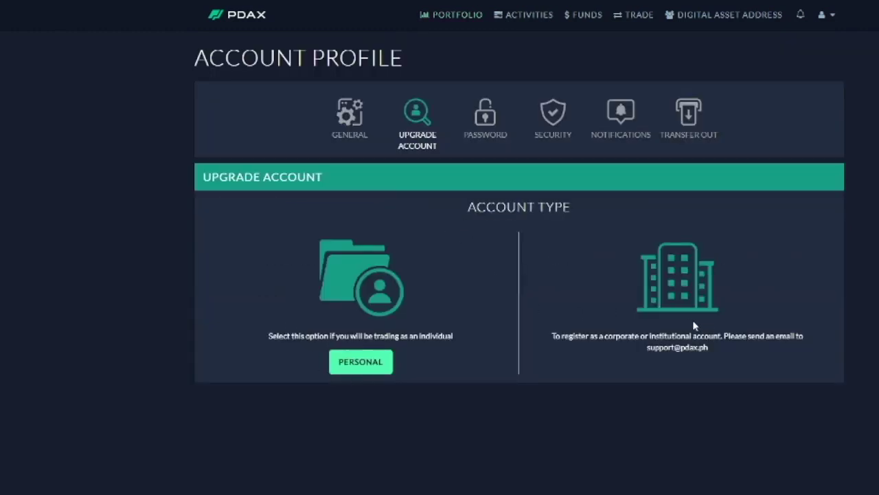
{"action": "left_click_drag", "start_coordinate": [647, 348], "coordinate": [709, 348]}
{"action": "left_click", "coordinate": [664, 379]}
{"action": "left_click", "coordinate": [362, 358]}
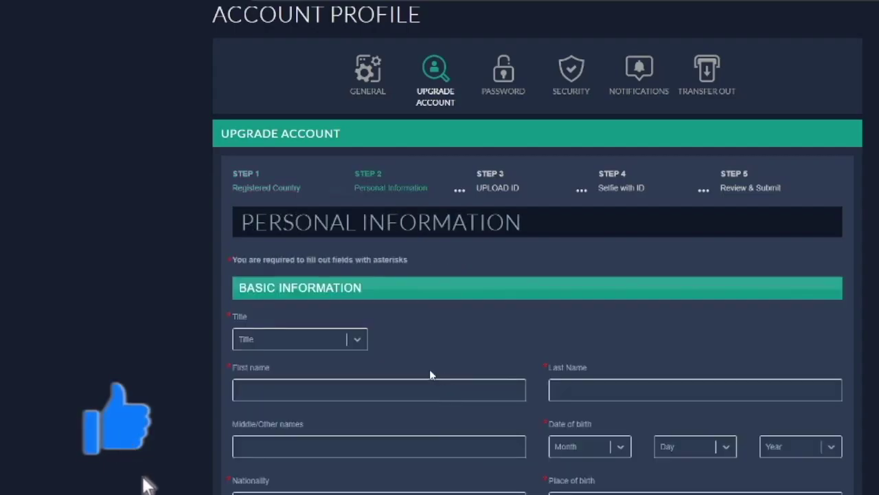
Step: Choose Mr. as the title and fill in the first and last name
{"action": "scroll", "coordinate": [423, 367], "scroll_direction": "down", "scroll_amount": 2}
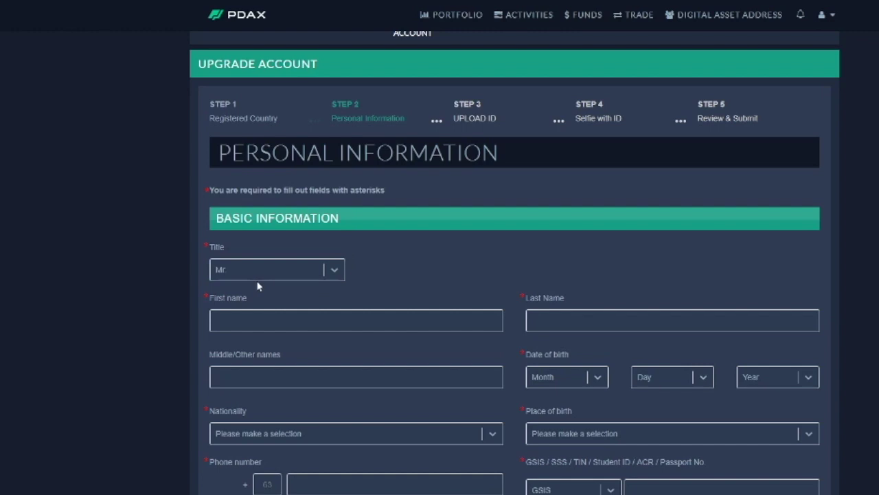
{"action": "left_click", "coordinate": [255, 275]}
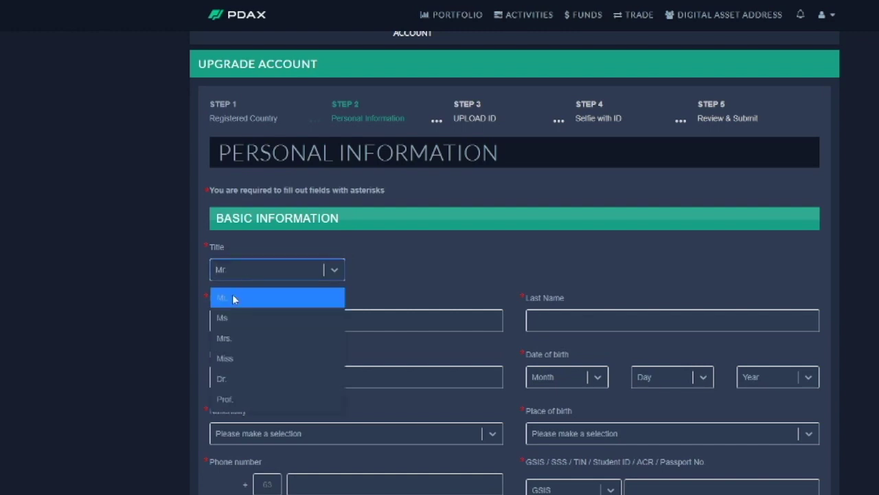
{"action": "left_click", "coordinate": [232, 298]}
{"action": "left_click", "coordinate": [289, 320]}
{"action": "scroll", "coordinate": [672, 320], "scroll_direction": "down", "scroll_amount": 1}
{"action": "left_click", "coordinate": [671, 320]}
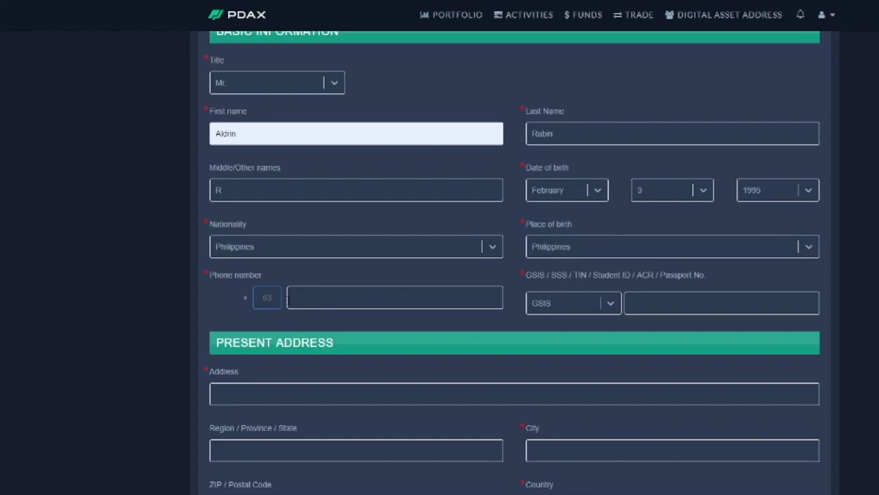
{"action": "key", "text": "Tab"}
Step: Set the phone country code to 63 and enter the phone number
{"action": "left_click", "coordinate": [259, 296]}
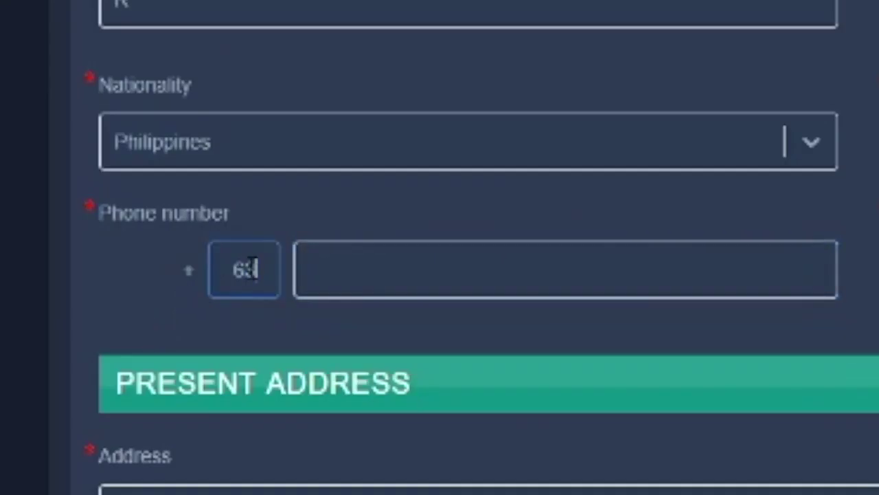
{"action": "double_click", "coordinate": [253, 269]}
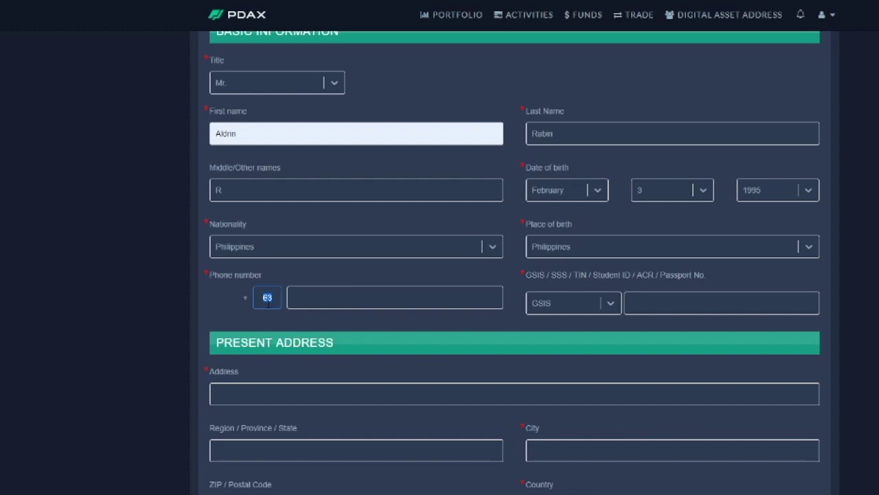
{"action": "type", "text": "63"}
{"action": "left_click", "coordinate": [325, 296]}
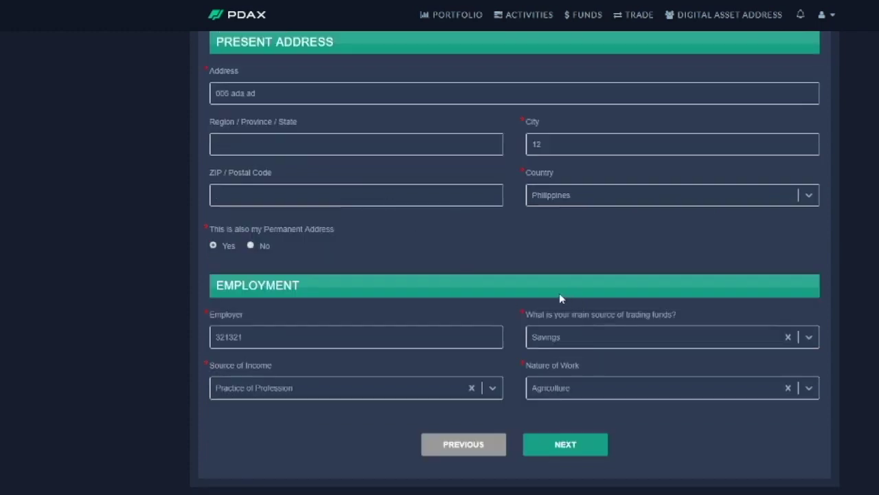
Step: Review the form down through the Employment section and continue to Step 3, Upload ID
{"action": "scroll", "coordinate": [559, 296], "scroll_direction": "up", "scroll_amount": 4}
{"action": "scroll", "coordinate": [447, 275], "scroll_direction": "up", "scroll_amount": 1}
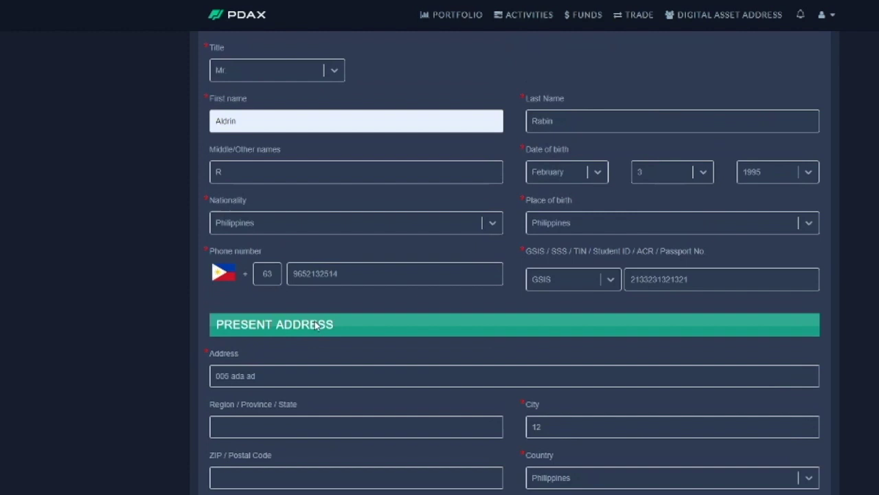
{"action": "scroll", "coordinate": [287, 246], "scroll_direction": "down", "scroll_amount": 2}
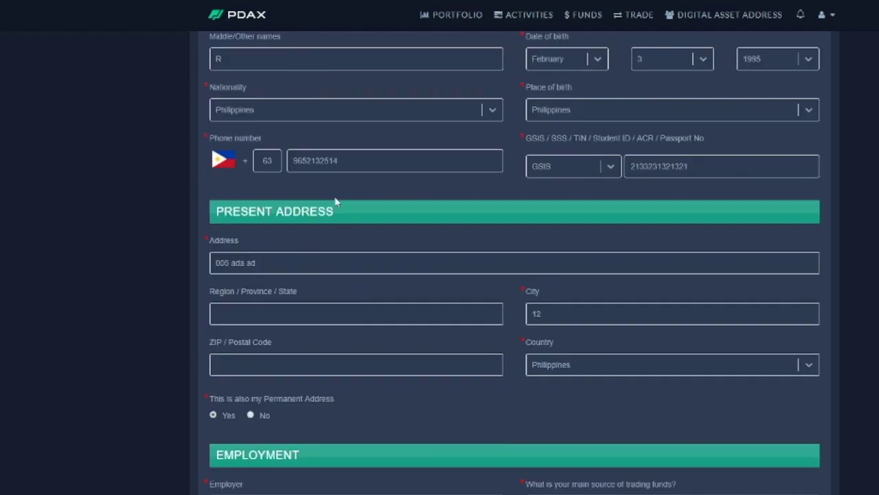
{"action": "scroll", "coordinate": [484, 261], "scroll_direction": "down", "scroll_amount": 1}
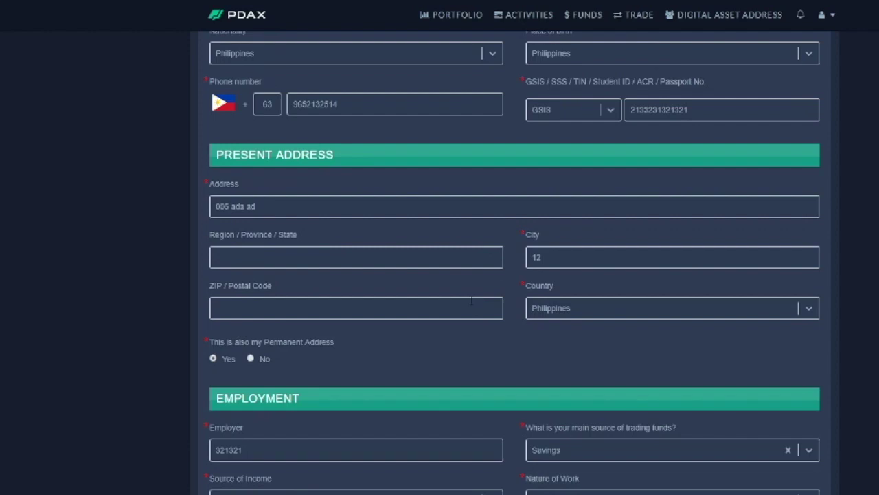
{"action": "scroll", "coordinate": [472, 303], "scroll_direction": "down", "scroll_amount": 2}
{"action": "scroll", "coordinate": [474, 305], "scroll_direction": "up", "scroll_amount": 3}
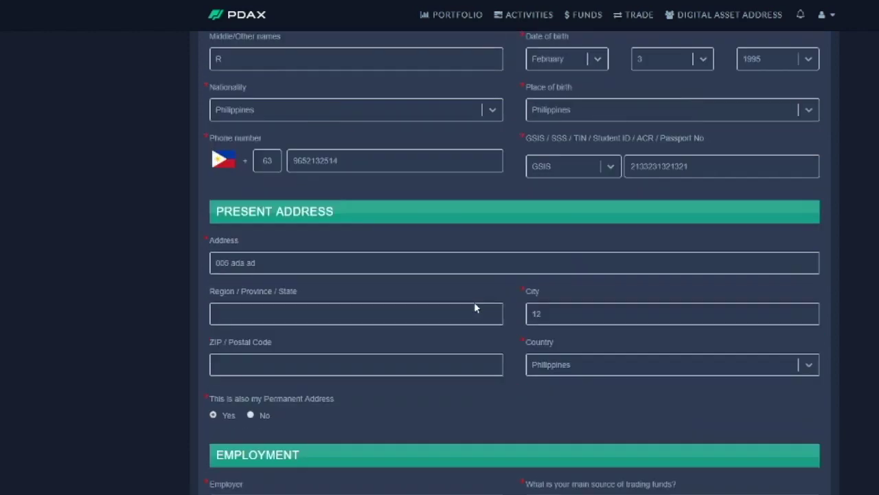
{"action": "scroll", "coordinate": [478, 316], "scroll_direction": "down", "scroll_amount": 4}
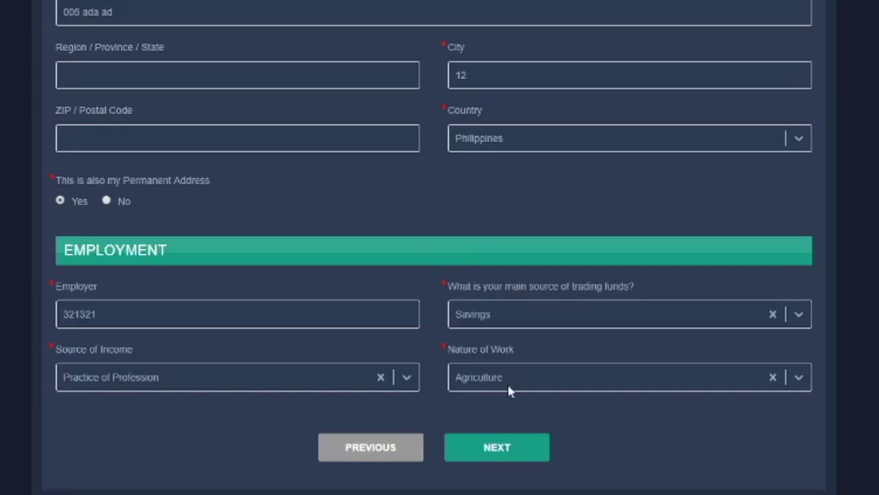
{"action": "scroll", "coordinate": [508, 391], "scroll_direction": "up", "scroll_amount": 4}
{"action": "scroll", "coordinate": [481, 426], "scroll_direction": "down", "scroll_amount": 5}
{"action": "left_click", "coordinate": [499, 448]}
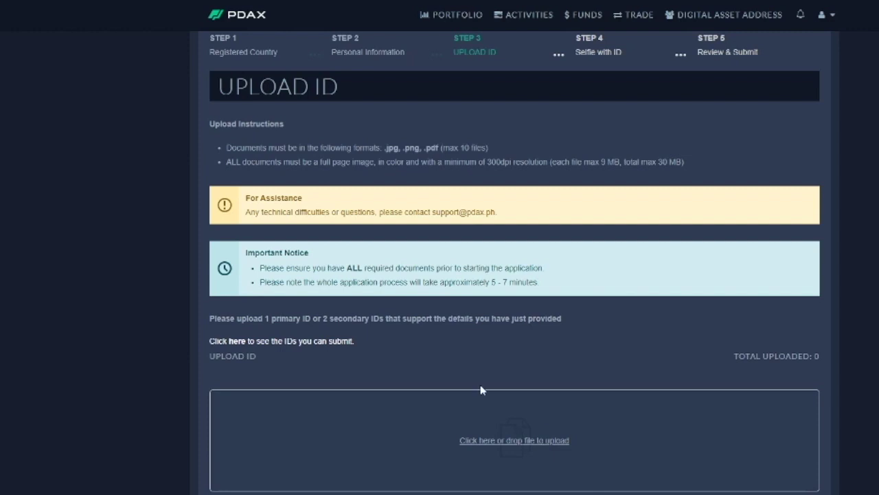
Step: Scroll through the Upload ID page to review the primary and second-ID upload areas
{"action": "scroll", "coordinate": [480, 389], "scroll_direction": "down", "scroll_amount": 2}
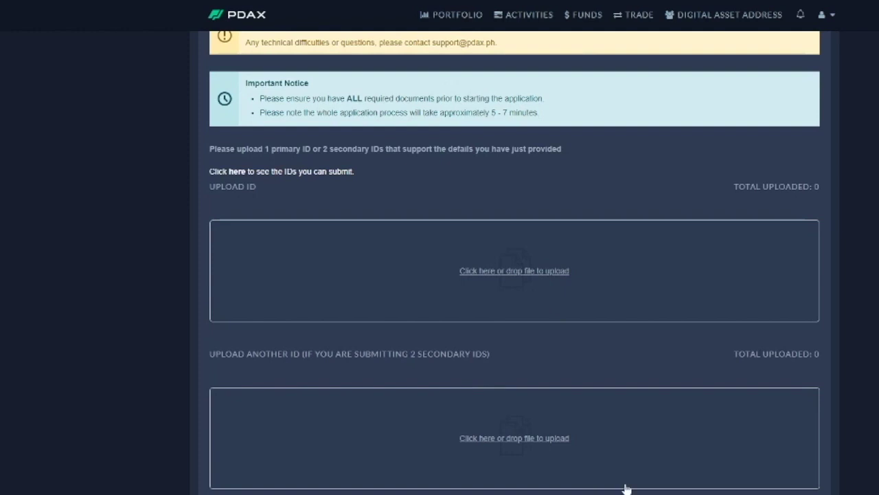
{"action": "scroll", "coordinate": [624, 487], "scroll_direction": "up", "scroll_amount": 3}
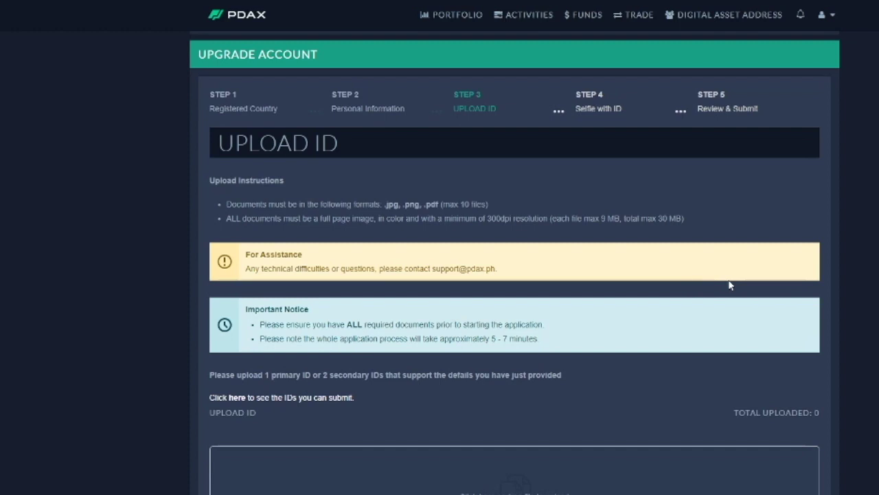
{"action": "scroll", "coordinate": [753, 314], "scroll_direction": "down", "scroll_amount": 2}
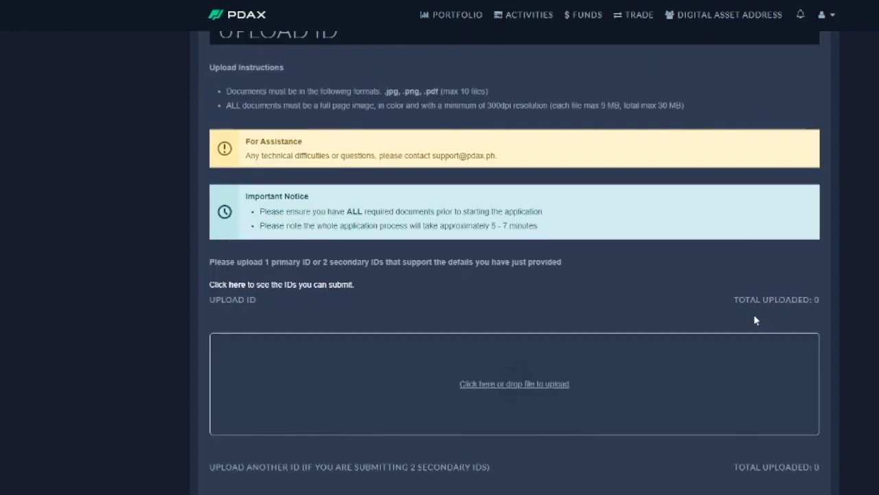
{"action": "scroll", "coordinate": [754, 314], "scroll_direction": "up", "scroll_amount": 4}
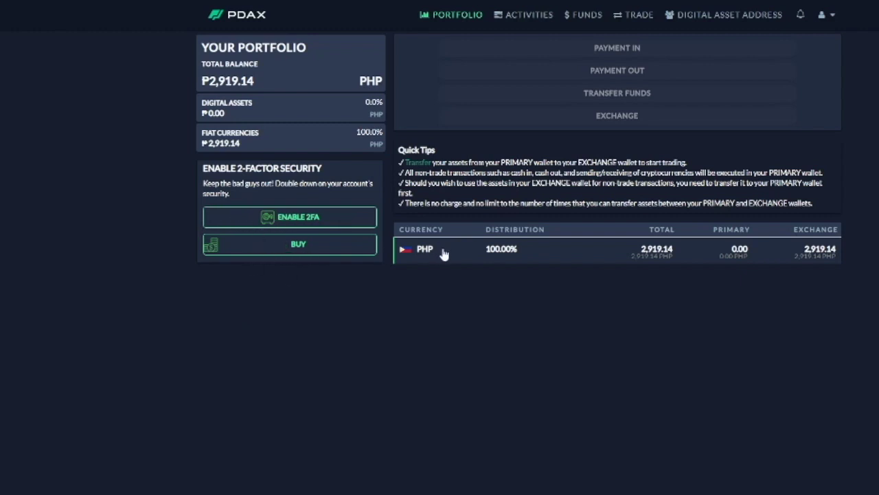
{"action": "left_click_drag", "start_coordinate": [201, 43], "coordinate": [282, 82]}
{"action": "left_click", "coordinate": [260, 85]}
{"action": "left_click", "coordinate": [526, 16]}
{"action": "left_click", "coordinate": [581, 17]}
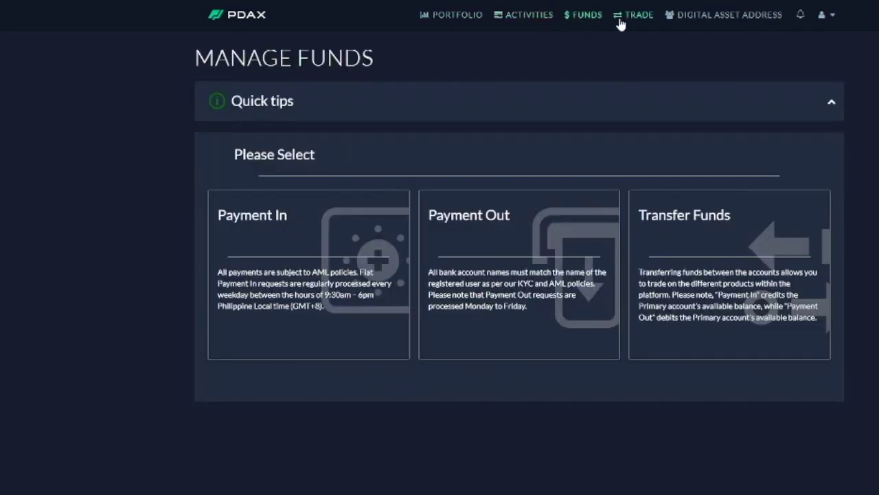
{"action": "left_click", "coordinate": [629, 20]}
{"action": "left_click", "coordinate": [706, 24]}
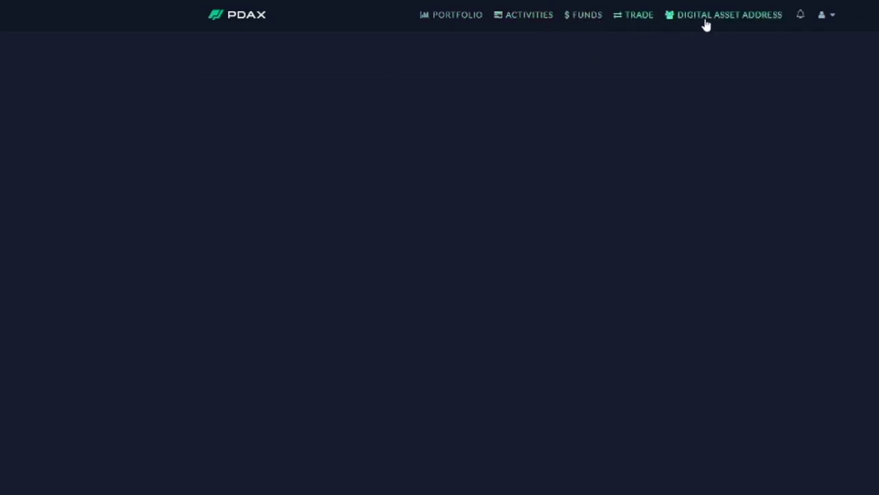
{"action": "left_click", "coordinate": [589, 26]}
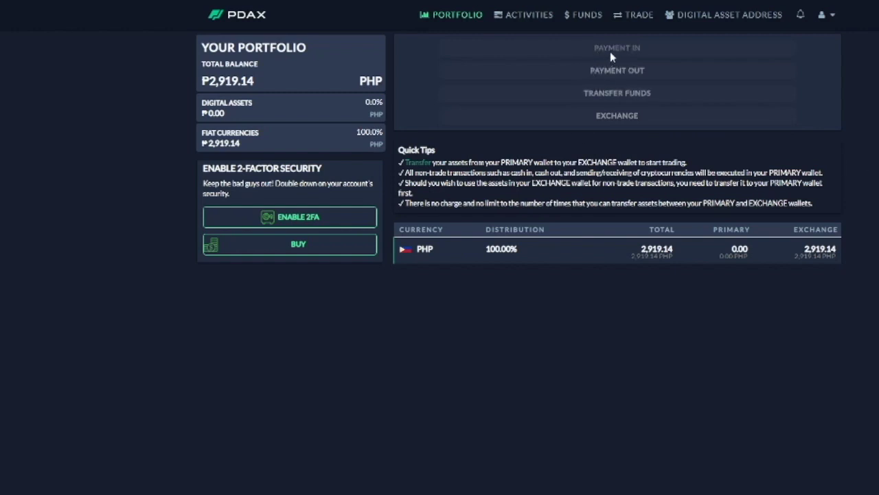
Step: Open Manage Funds and show the BTC deposit address under Payment In
{"action": "left_click", "coordinate": [576, 17]}
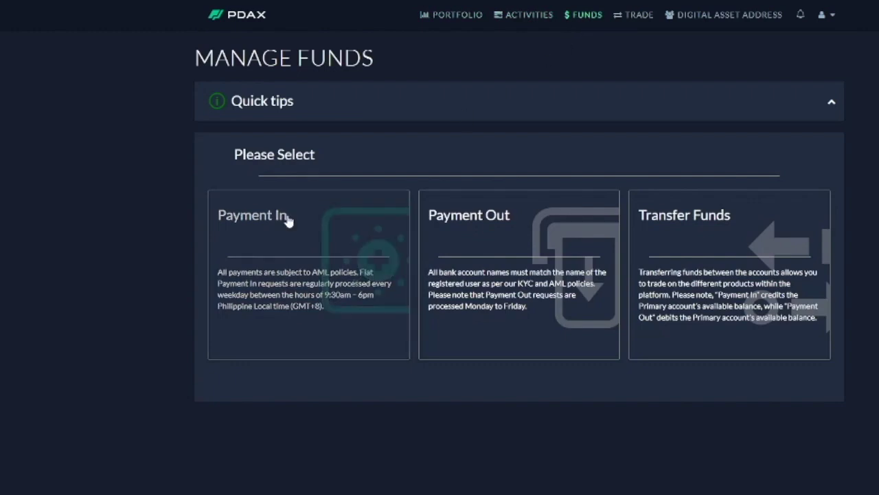
{"action": "left_click", "coordinate": [265, 261]}
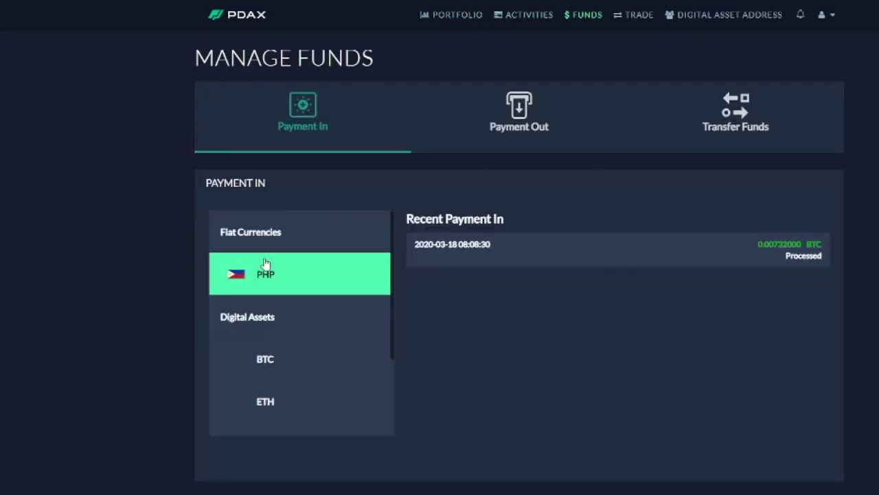
{"action": "left_click", "coordinate": [266, 364]}
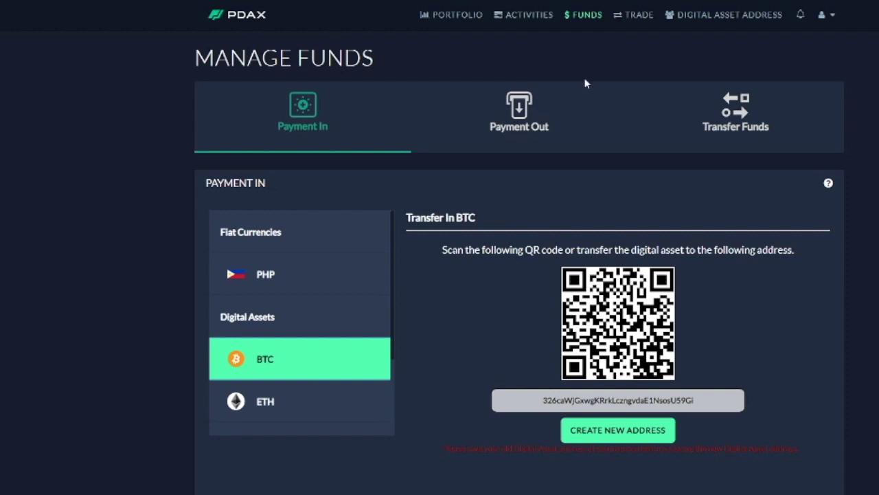
Step: Under Payment Out, choose PHP and open the cash-out Payments Portal
{"action": "left_click", "coordinate": [521, 127]}
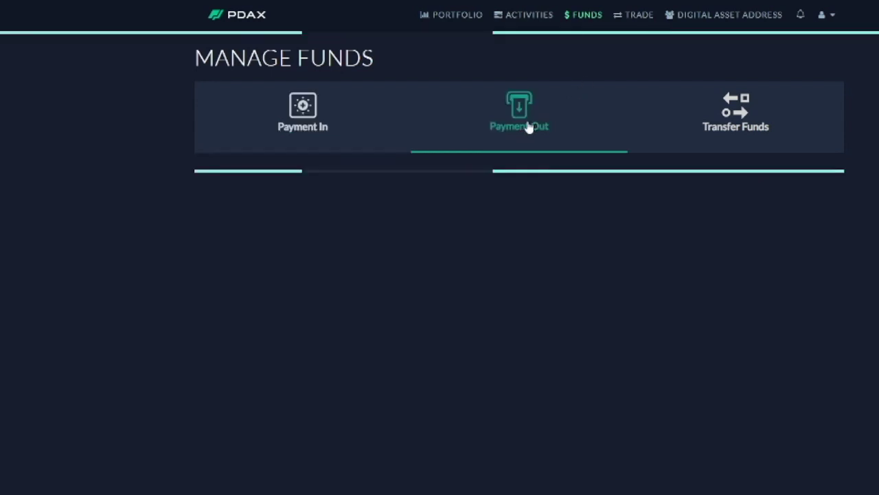
{"action": "left_click", "coordinate": [311, 287]}
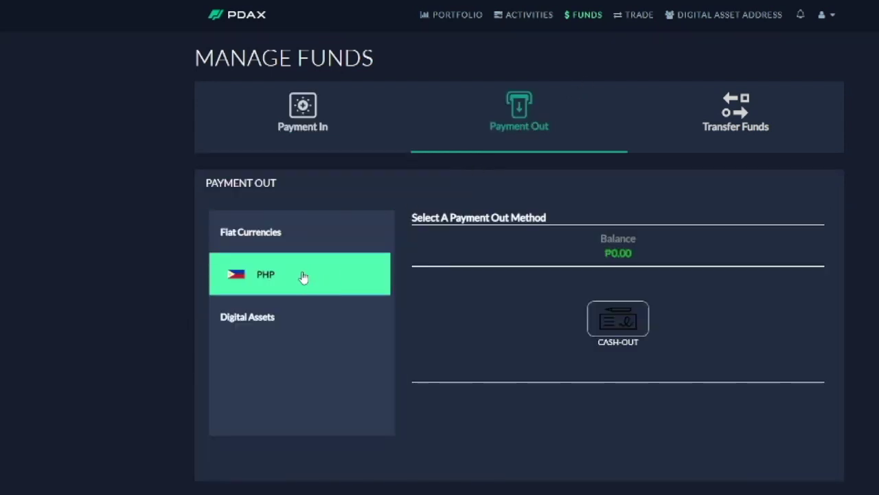
{"action": "left_click", "coordinate": [620, 335]}
Step: Open the InstaPay cash-out form and choose G-Xchange, Inc. as the bank
{"action": "left_click_drag", "start_coordinate": [528, 7], "coordinate": [678, 28]}
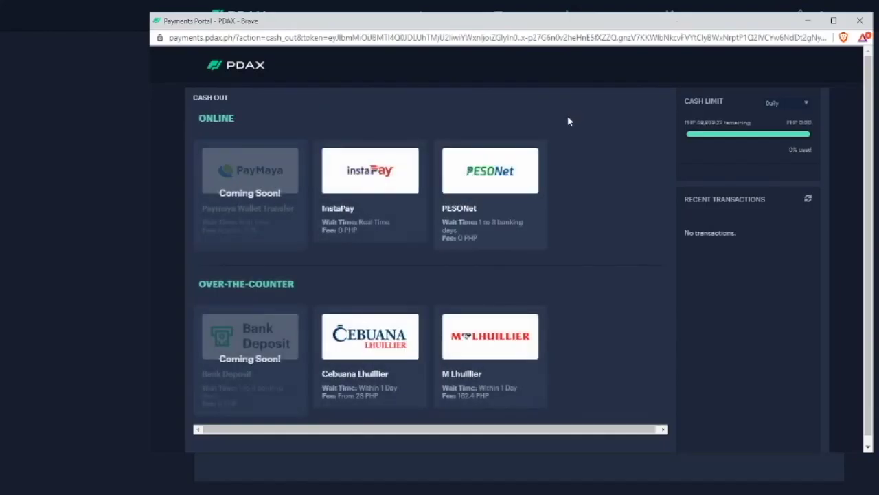
{"action": "left_click", "coordinate": [357, 220]}
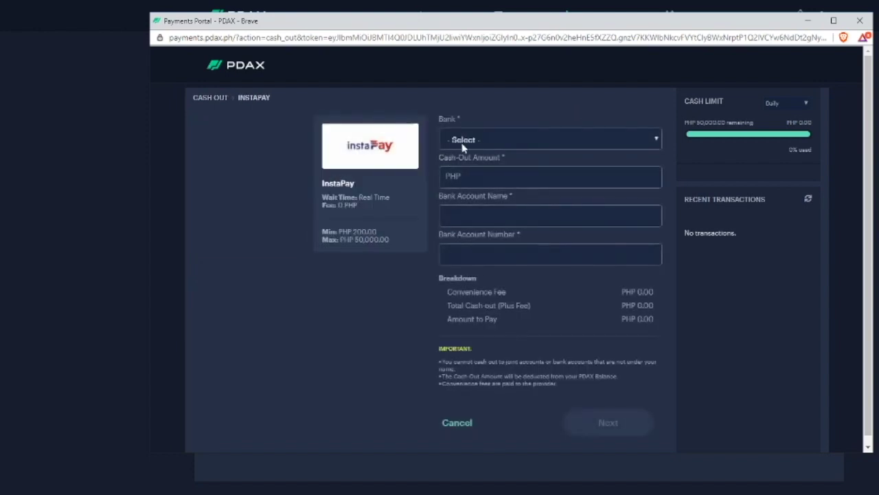
{"action": "left_click", "coordinate": [481, 141]}
{"action": "scroll", "coordinate": [508, 237], "scroll_direction": "down", "scroll_amount": 10}
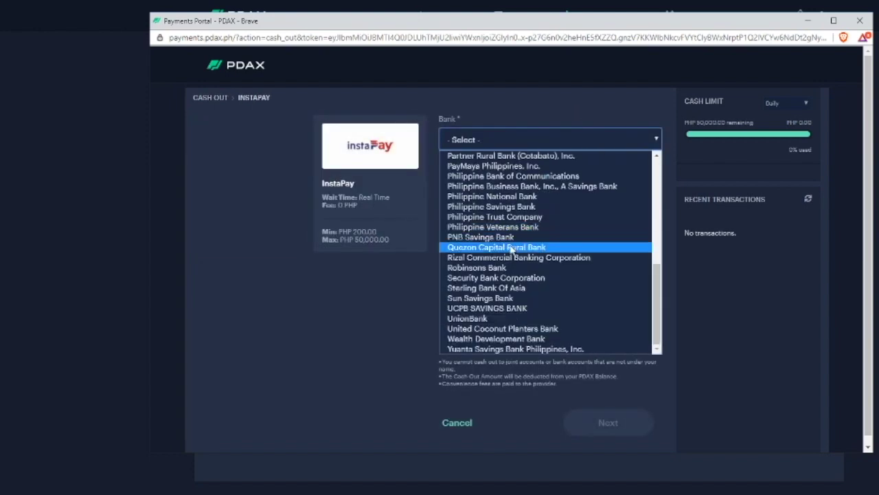
{"action": "scroll", "coordinate": [511, 257], "scroll_direction": "up", "scroll_amount": 10}
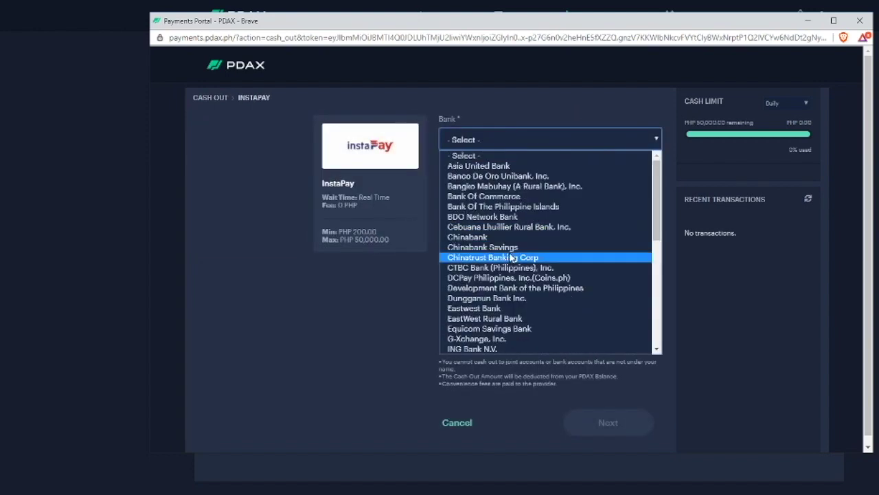
{"action": "left_click", "coordinate": [494, 340]}
Step: Keep G-Xchange, Inc. selected and close the Payments Portal window without submitting
{"action": "left_click", "coordinate": [497, 139]}
{"action": "left_click", "coordinate": [339, 198]}
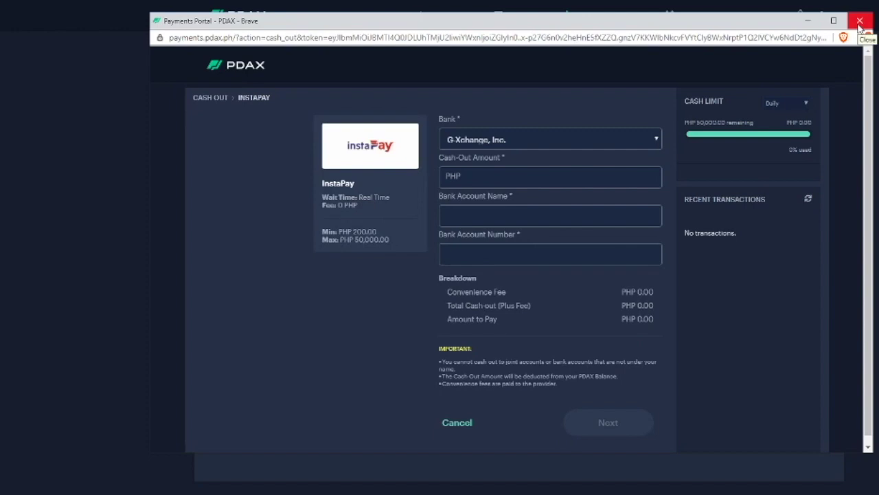
{"action": "left_click", "coordinate": [859, 21]}
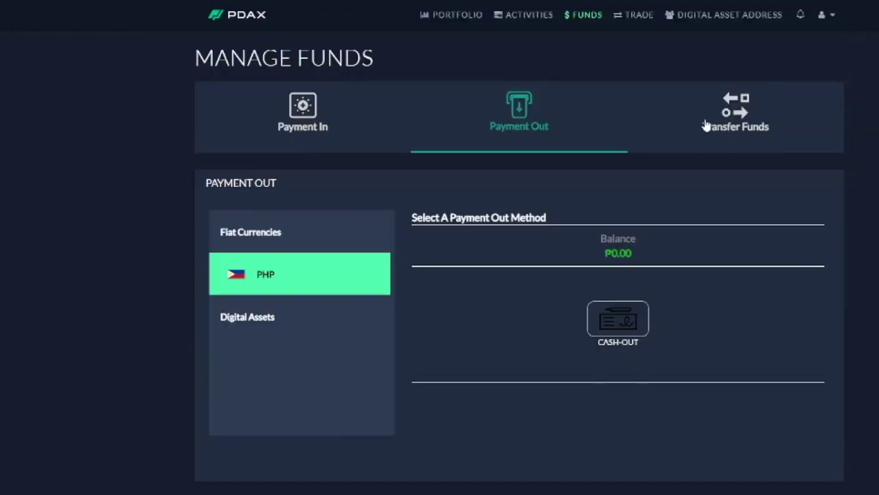
Step: Open the PHP Transfer Funds form with Exchange as source and Primary as destination
{"action": "left_click", "coordinate": [450, 16]}
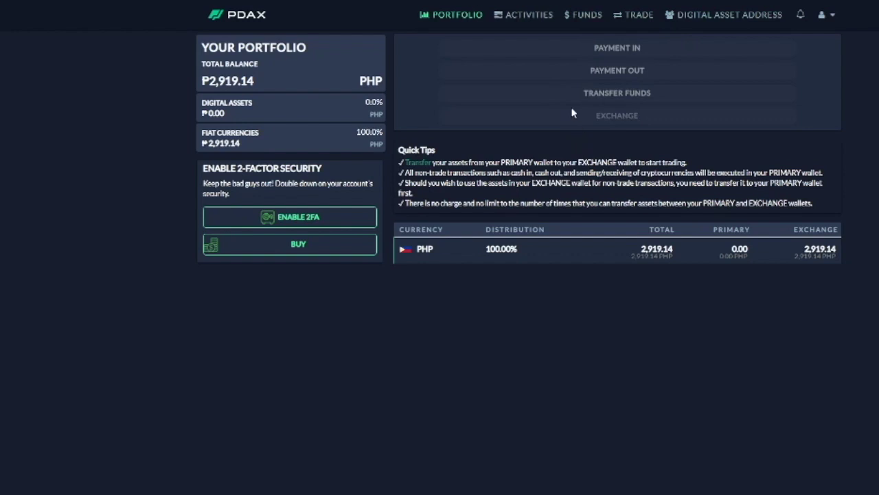
{"action": "left_click", "coordinate": [590, 16]}
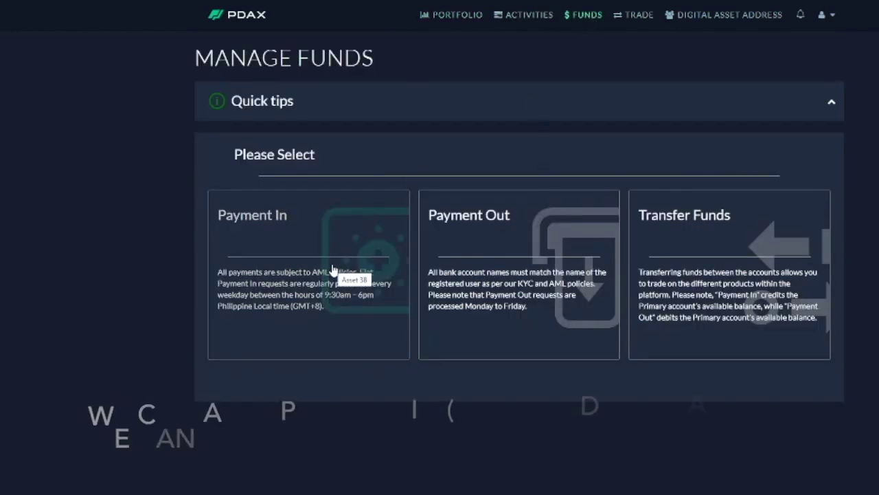
{"action": "left_click", "coordinate": [333, 269]}
{"action": "left_click", "coordinate": [726, 114]}
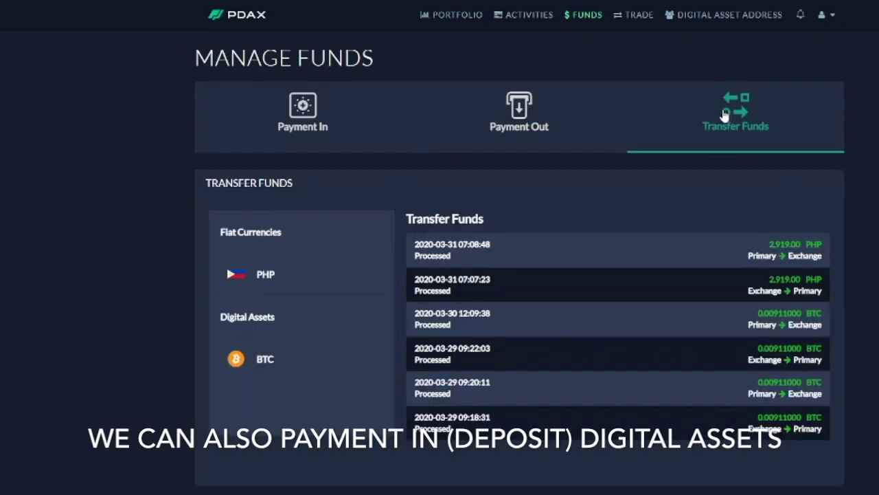
{"action": "left_click", "coordinate": [307, 276]}
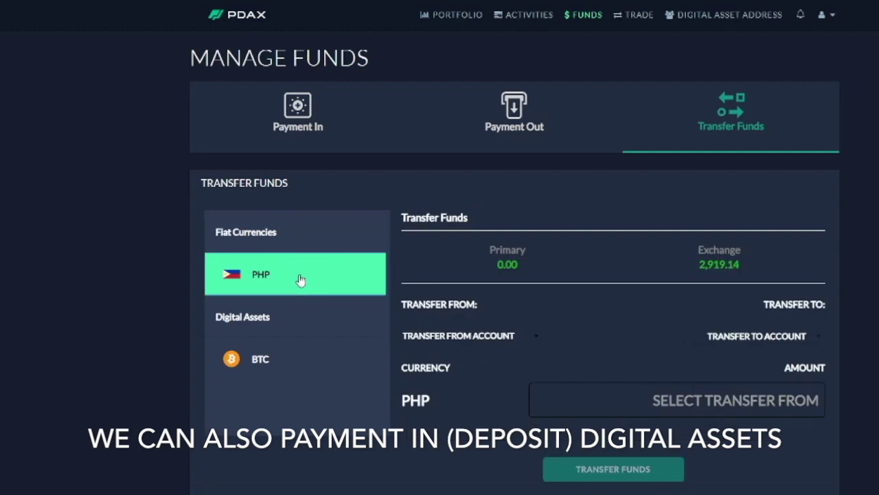
{"action": "left_click", "coordinate": [490, 336]}
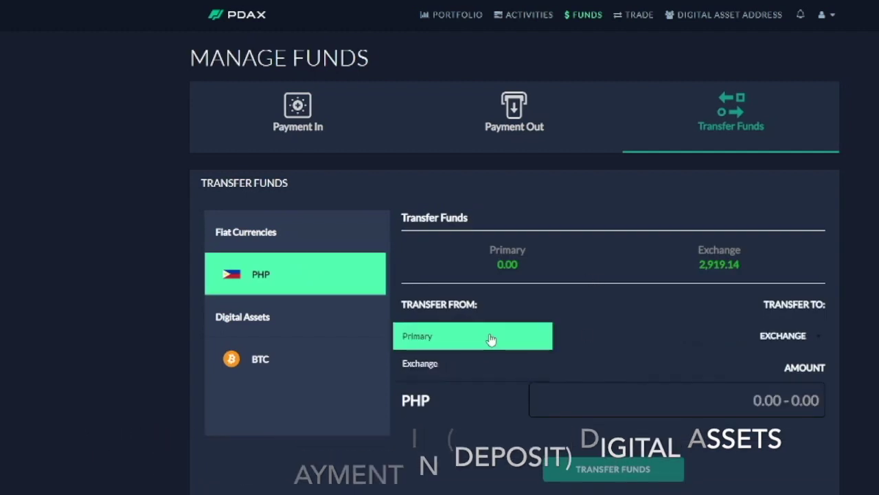
{"action": "left_click", "coordinate": [427, 341]}
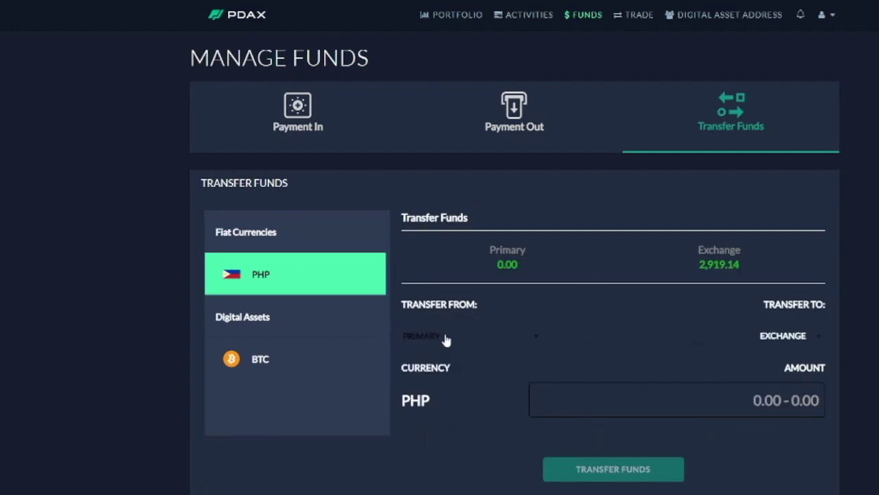
{"action": "left_click", "coordinate": [805, 338]}
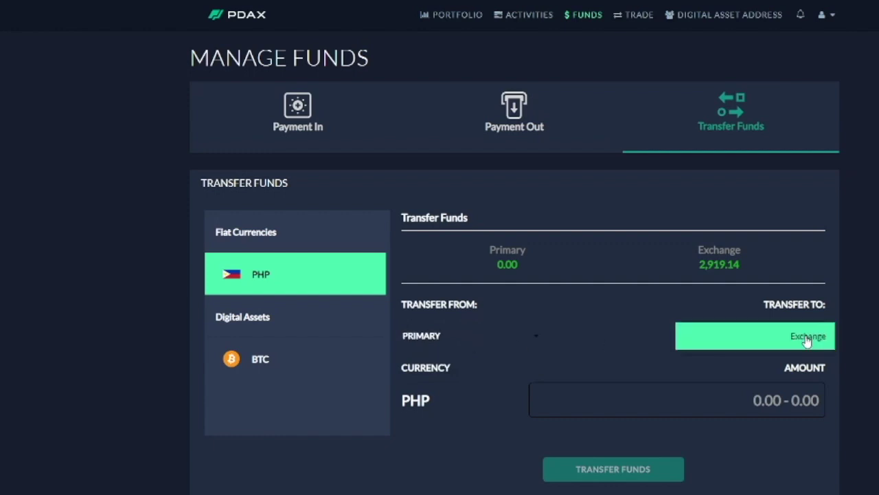
{"action": "left_click", "coordinate": [686, 410]}
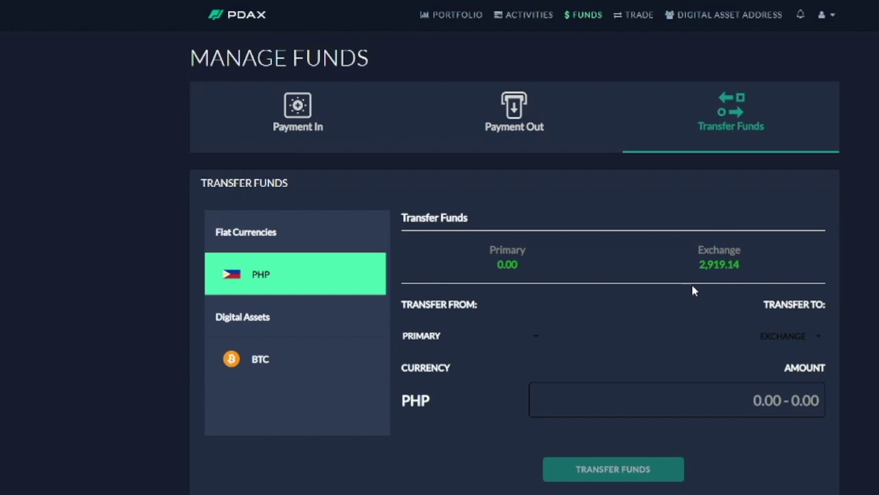
{"action": "left_click", "coordinate": [514, 339]}
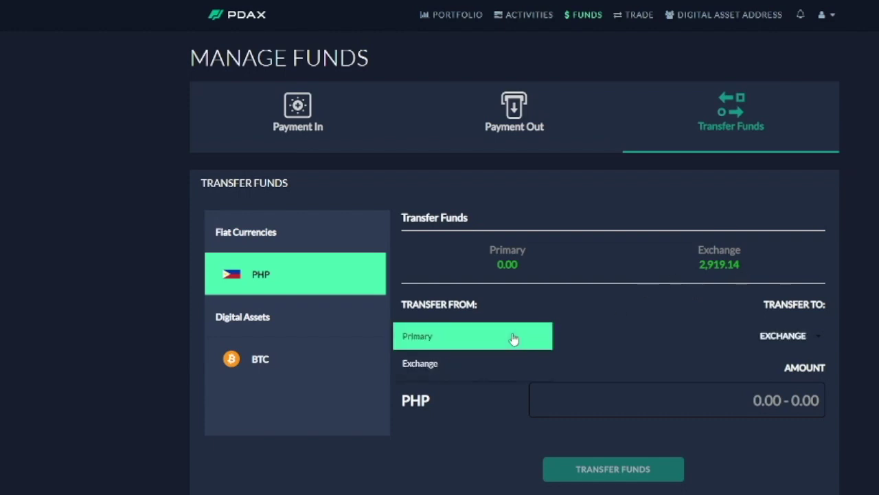
{"action": "left_click", "coordinate": [460, 372]}
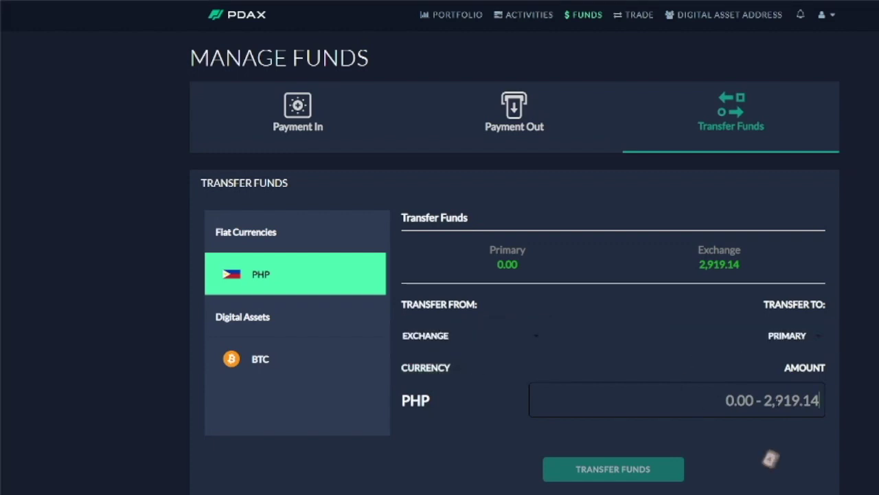
Step: Copy the 2,919.14 Exchange balance into Amount and submit the transfer
{"action": "double_click", "coordinate": [716, 265]}
{"action": "right_click", "coordinate": [716, 265]}
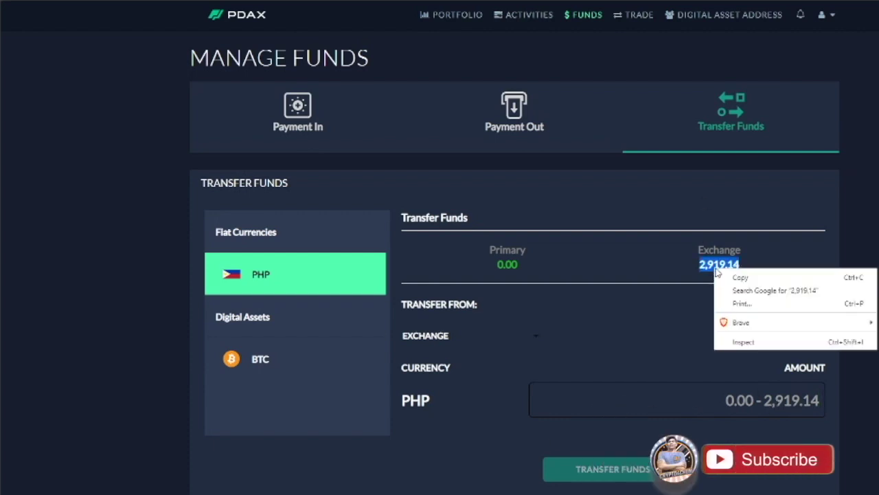
{"action": "left_click", "coordinate": [738, 277]}
{"action": "right_click", "coordinate": [748, 400]}
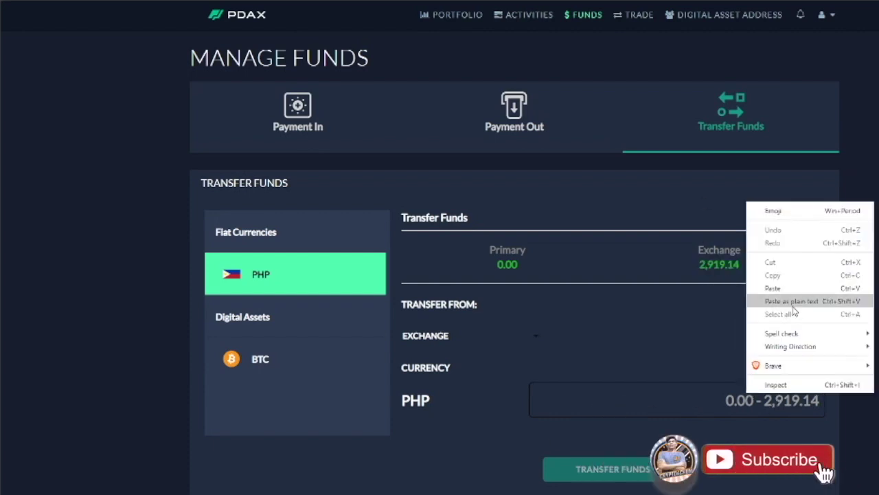
{"action": "left_click", "coordinate": [773, 288]}
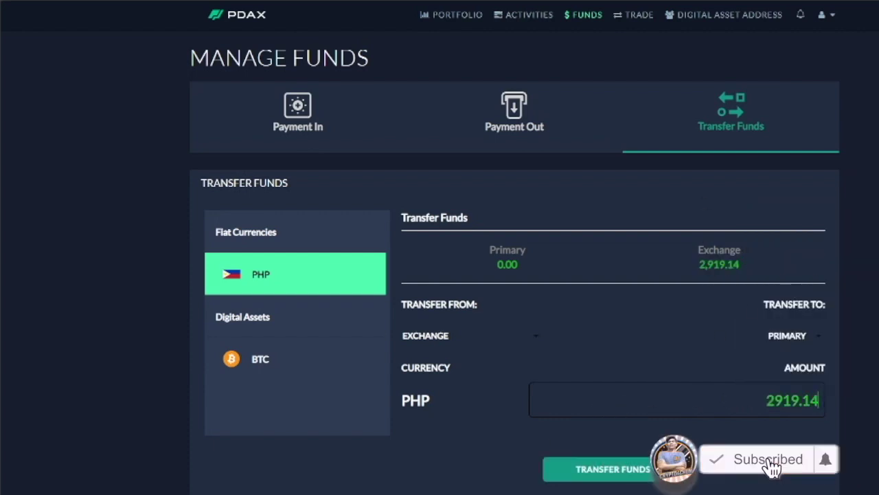
{"action": "left_click", "coordinate": [590, 473]}
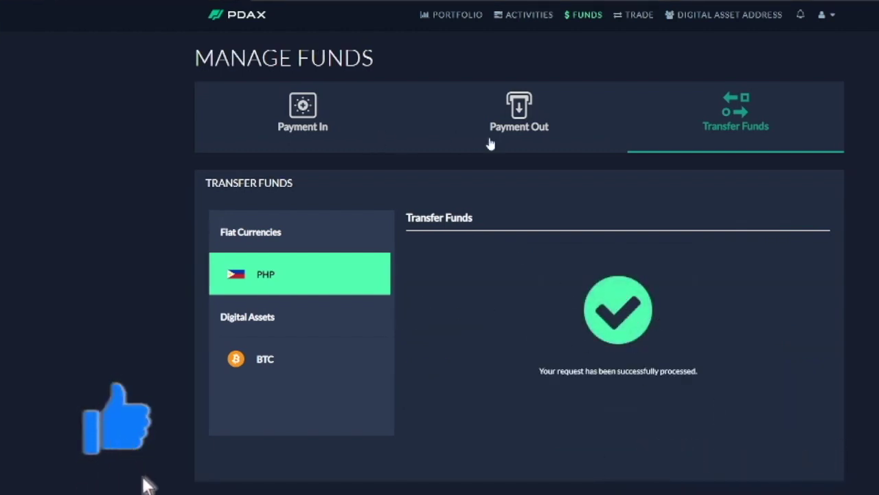
Step: Check the PHP Payment Out and Payment In tabs, then open the PHP transfer form
{"action": "left_click", "coordinate": [520, 115]}
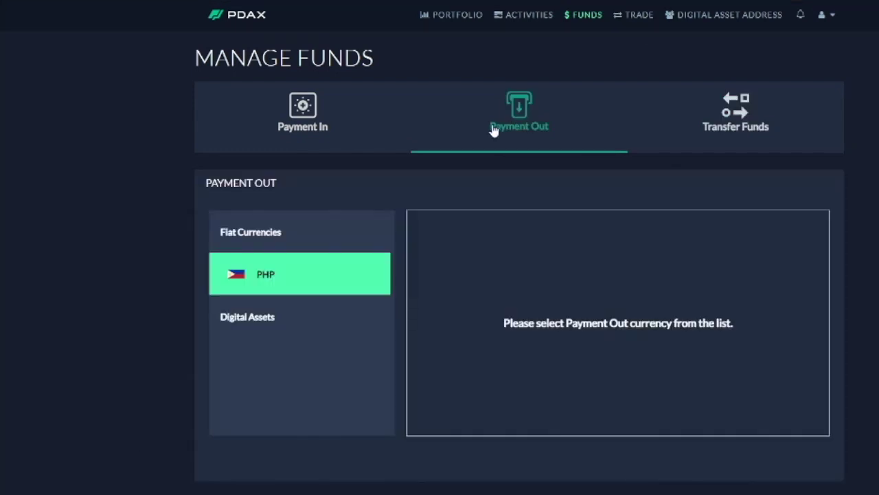
{"action": "left_click", "coordinate": [313, 277]}
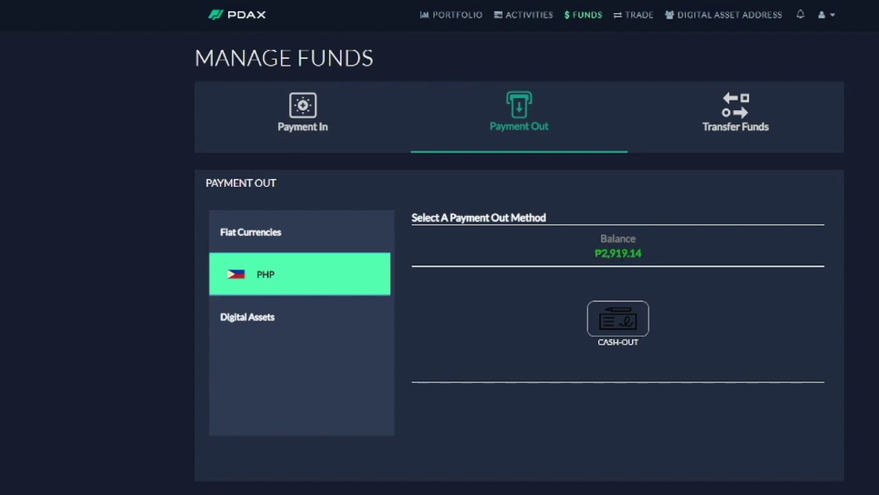
{"action": "left_click", "coordinate": [310, 115]}
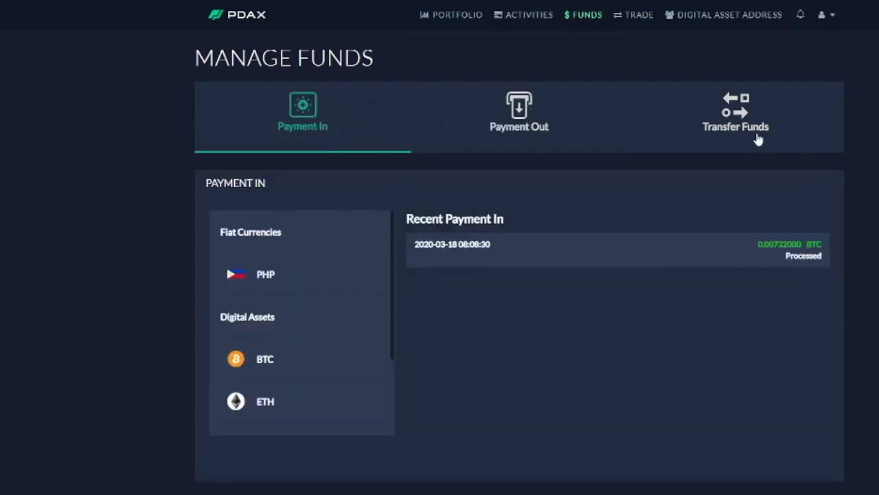
{"action": "left_click", "coordinate": [755, 127]}
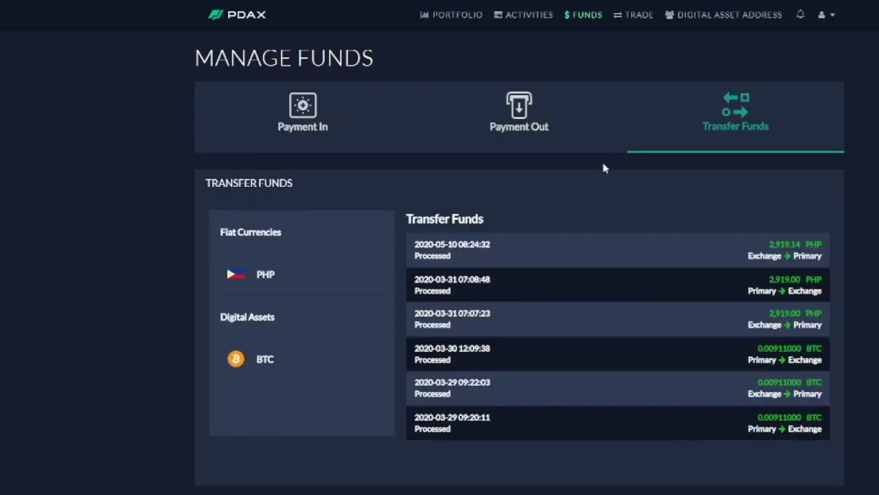
{"action": "left_click", "coordinate": [282, 274]}
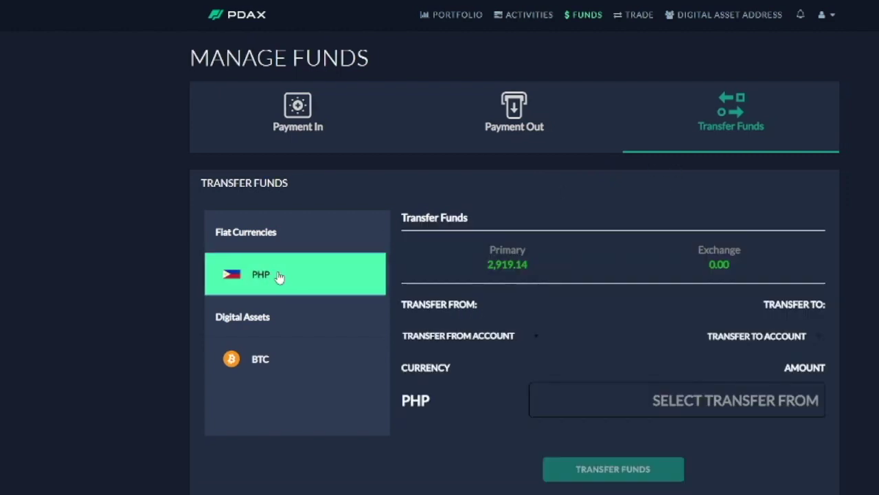
Step: Set Primary as source and Exchange as destination, paste 2919.14, and submit
{"action": "left_click", "coordinate": [522, 342]}
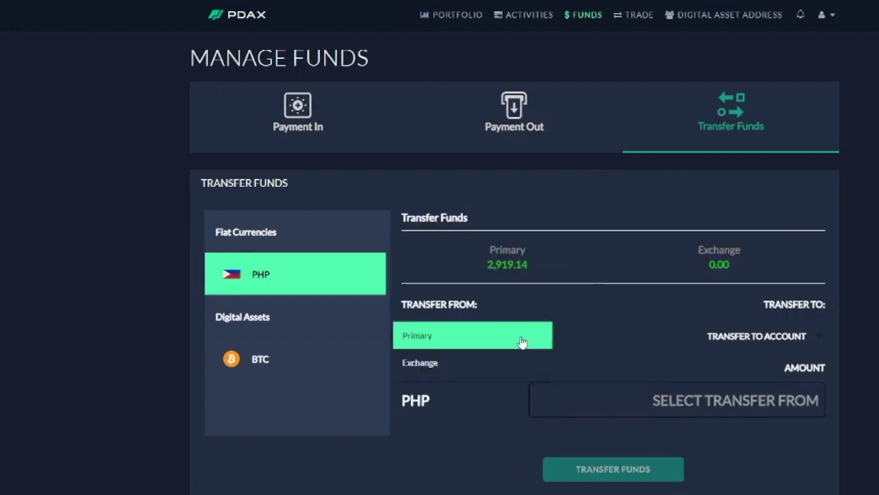
{"action": "left_click", "coordinate": [481, 339]}
{"action": "left_click", "coordinate": [783, 342]}
{"action": "left_click", "coordinate": [794, 337]}
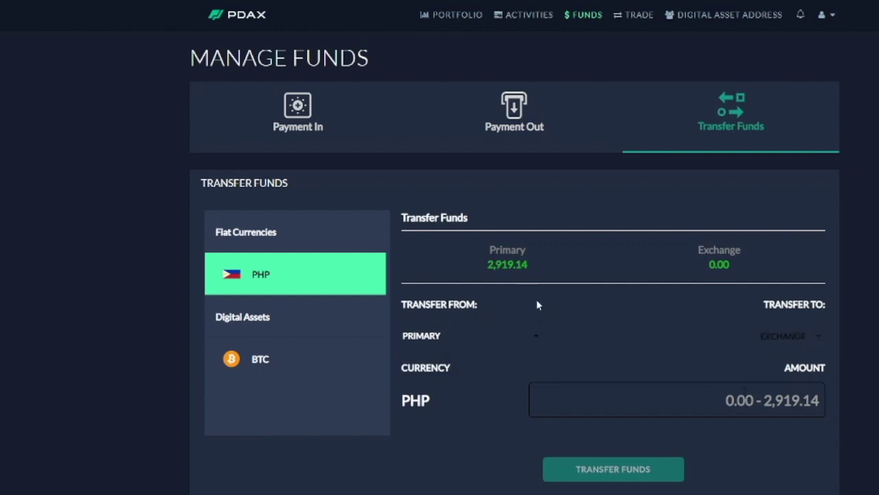
{"action": "right_click", "coordinate": [758, 410]}
{"action": "left_click", "coordinate": [786, 296]}
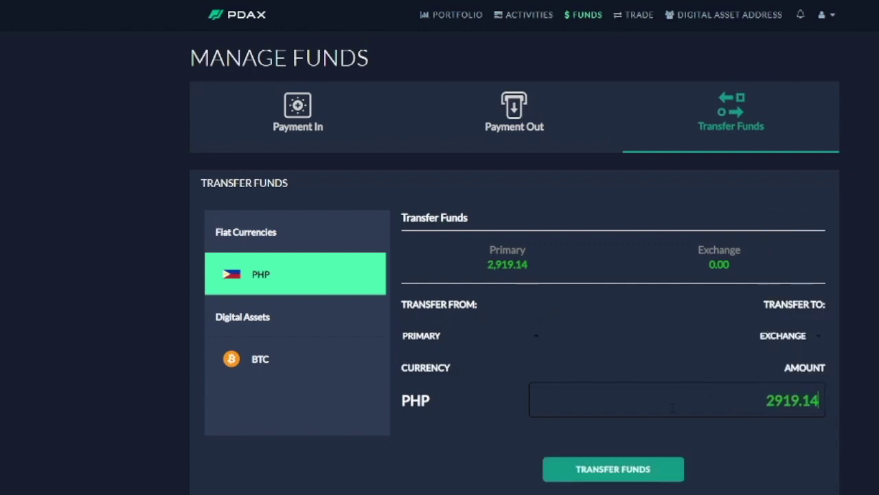
{"action": "left_click", "coordinate": [612, 469]}
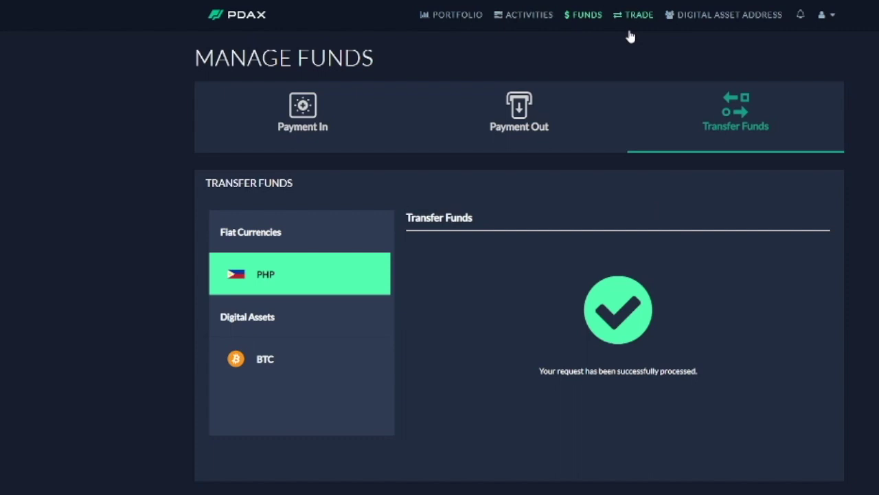
Step: Open Activities and scroll the filled orders, highlighting the 2,387.60 Buy PHP amount
{"action": "left_click", "coordinate": [542, 22]}
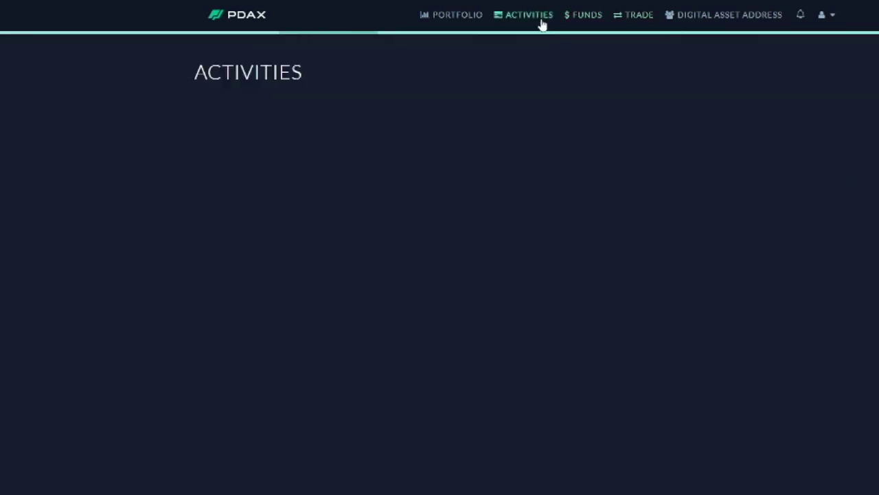
{"action": "scroll", "coordinate": [878, 210], "scroll_direction": "down", "scroll_amount": 2}
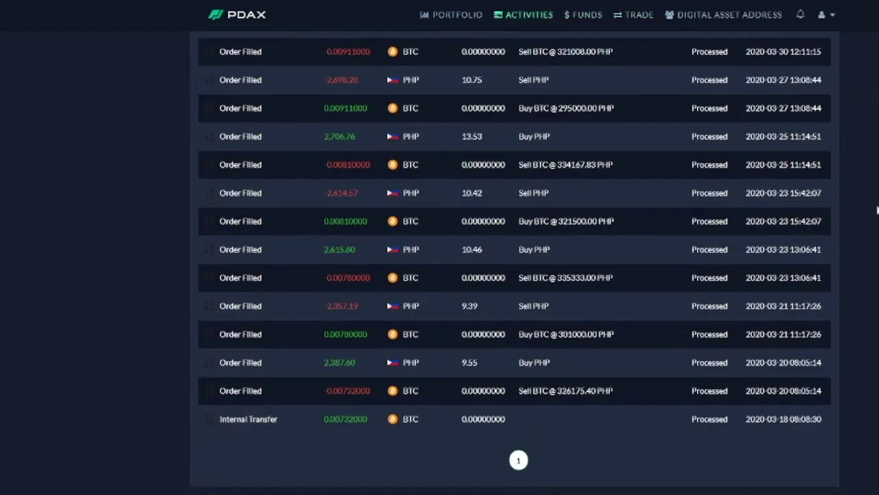
{"action": "scroll", "coordinate": [651, 430], "scroll_direction": "up", "scroll_amount": 1}
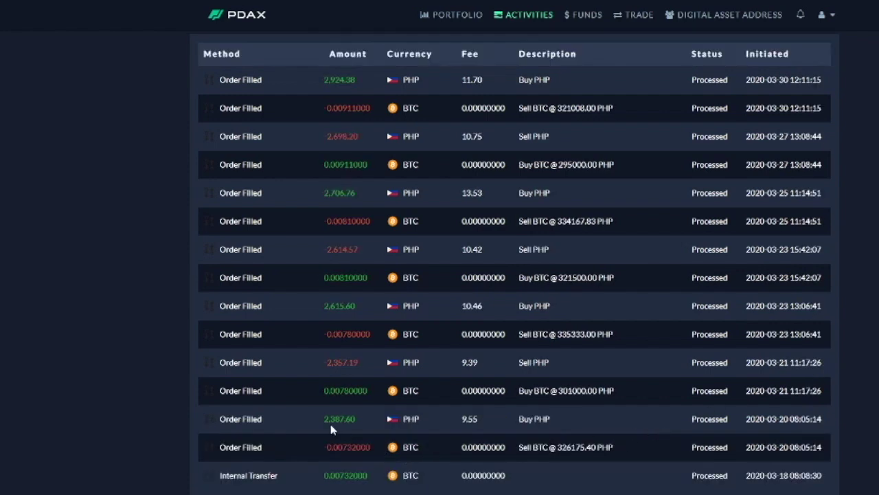
{"action": "left_click_drag", "start_coordinate": [321, 420], "coordinate": [550, 419]}
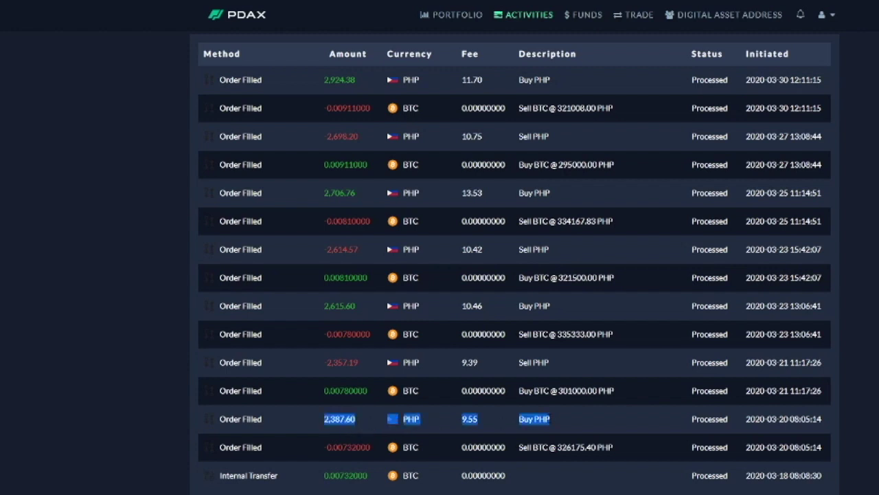
Step: Reload Activities, cancel the 2FA prompt, and highlight the 2,387.60 and 2,924.38 amounts
{"action": "right_click", "coordinate": [133, 399]}
{"action": "left_click", "coordinate": [168, 431]}
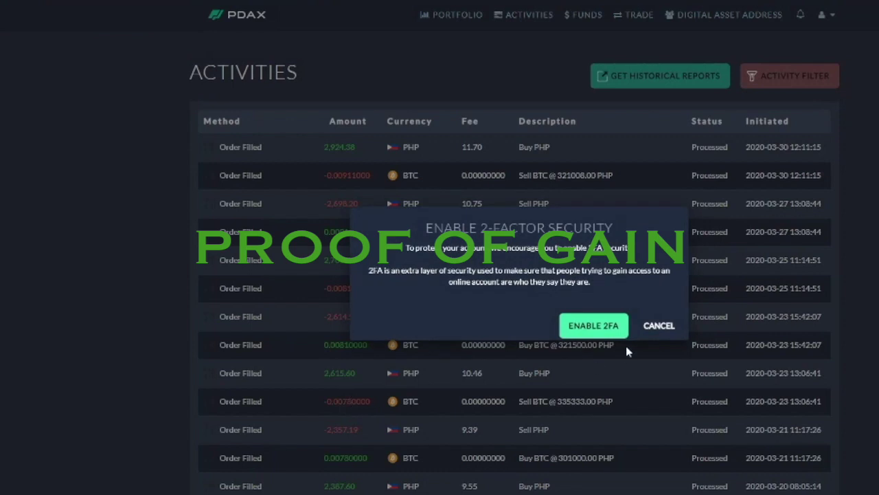
{"action": "left_click", "coordinate": [626, 346]}
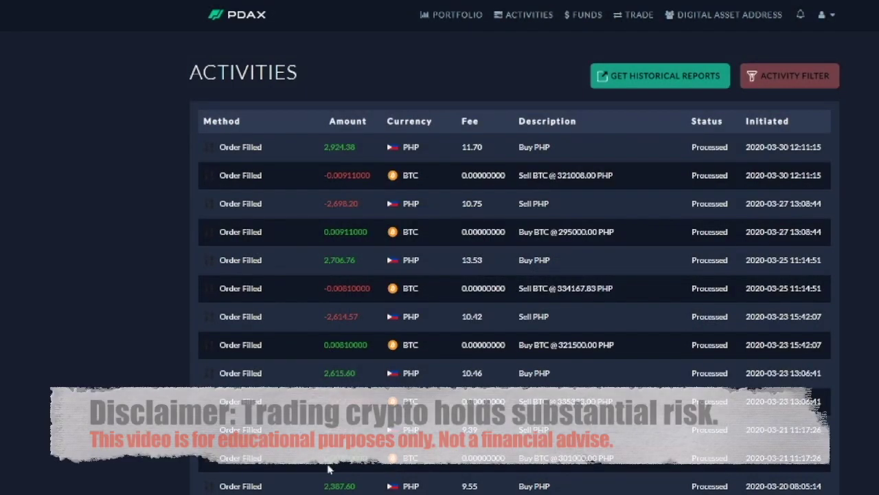
{"action": "left_click_drag", "start_coordinate": [322, 487], "coordinate": [370, 488]}
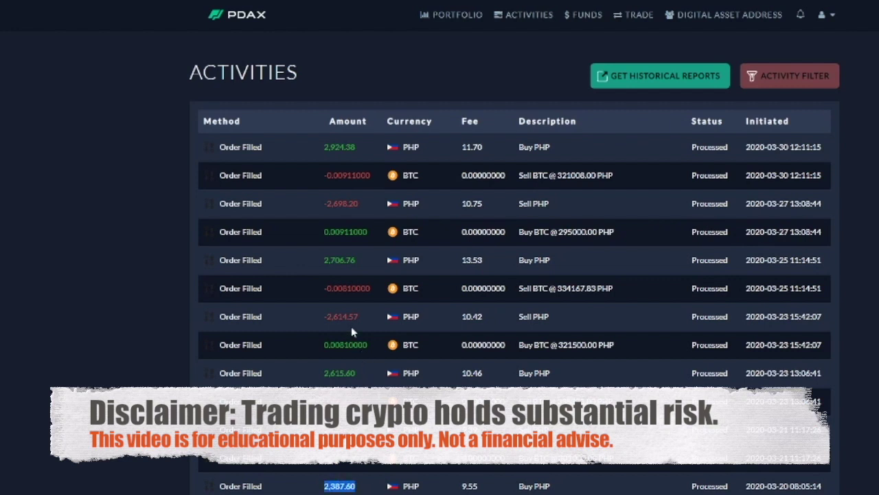
{"action": "left_click_drag", "start_coordinate": [323, 147], "coordinate": [357, 150]}
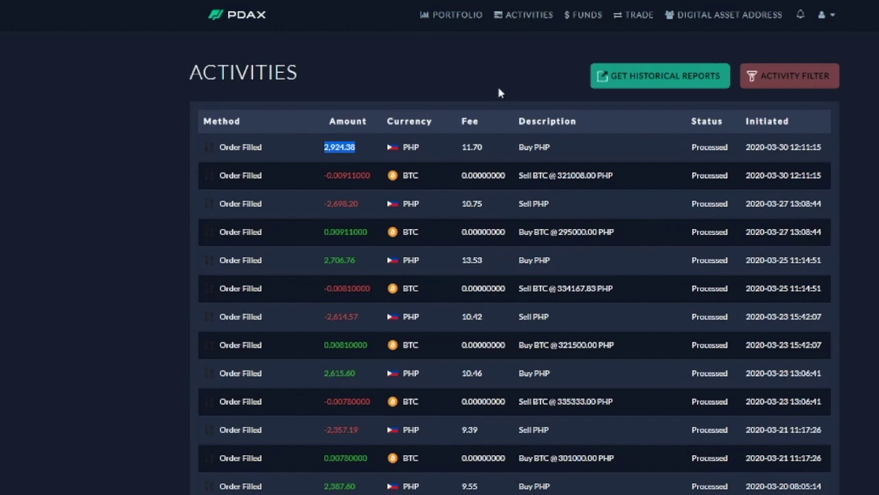
Step: Open the trading page on the BTC/PHP market from Instrument Markets
{"action": "left_click", "coordinate": [643, 17]}
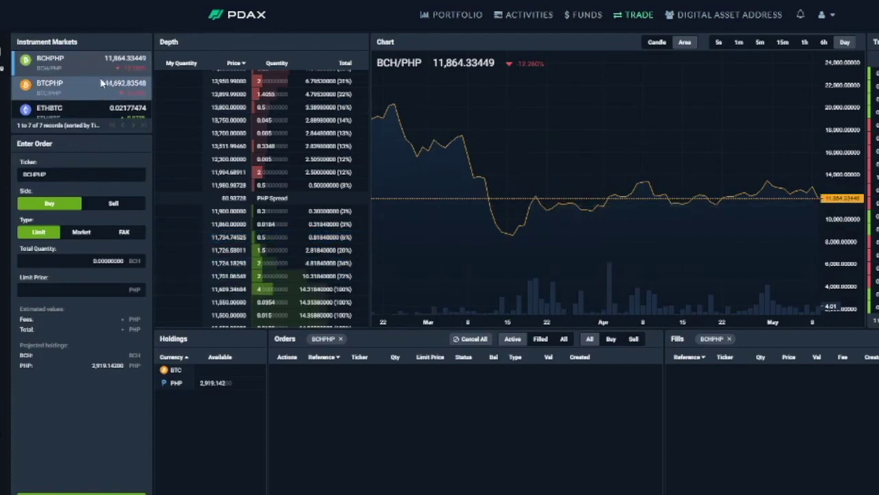
{"action": "left_click", "coordinate": [62, 83]}
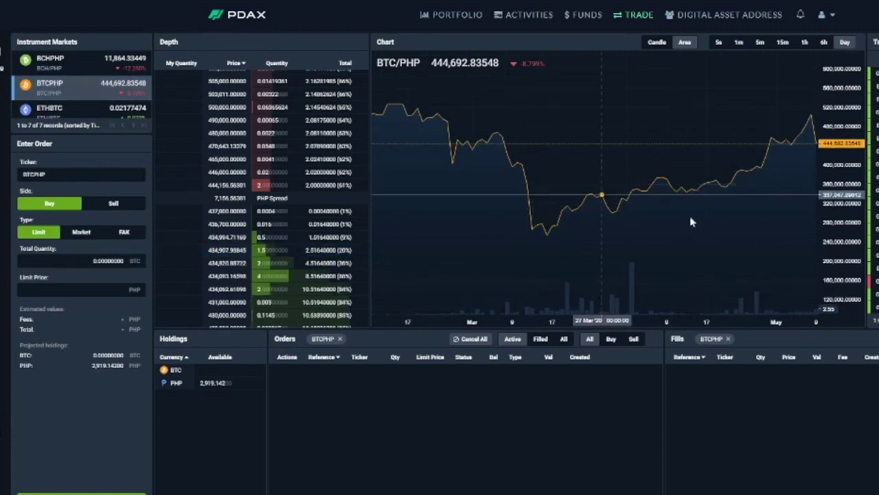
{"action": "scroll", "coordinate": [711, 227], "scroll_direction": "down", "scroll_amount": 2}
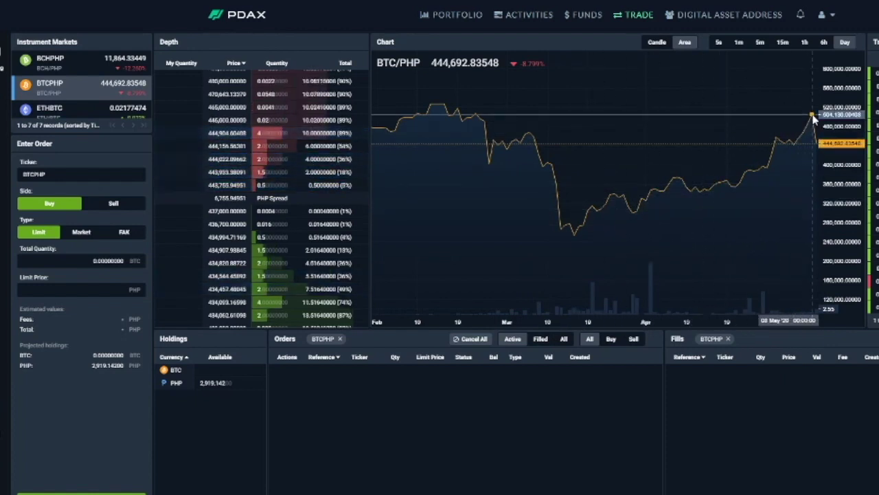
Step: Switch the BTC/PHP chart from candlesticks to an area line and pan along its timeline
{"action": "left_click", "coordinate": [663, 44]}
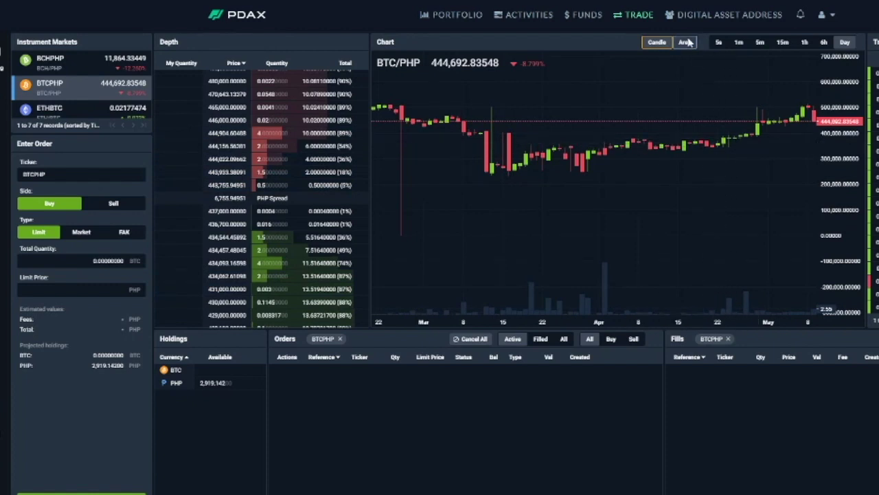
{"action": "left_click", "coordinate": [687, 43]}
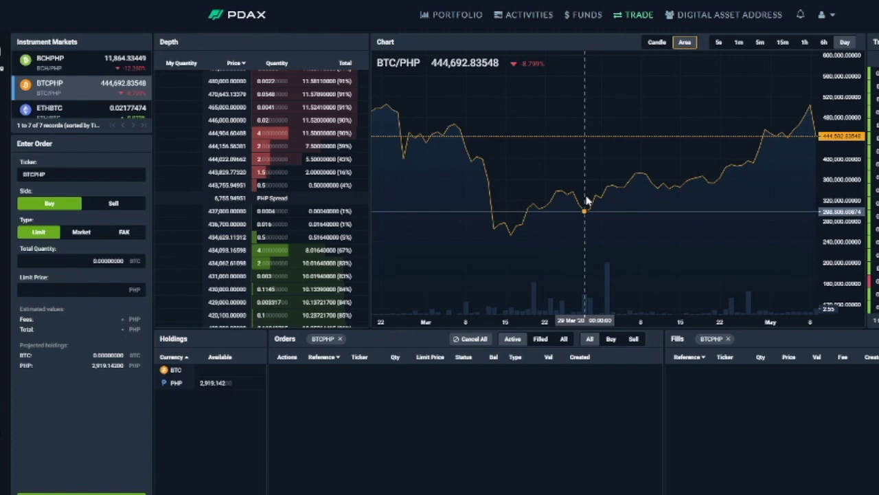
{"action": "scroll", "coordinate": [732, 201], "scroll_direction": "up", "scroll_amount": 2}
{"action": "left_click_drag", "start_coordinate": [732, 202], "coordinate": [710, 203]}
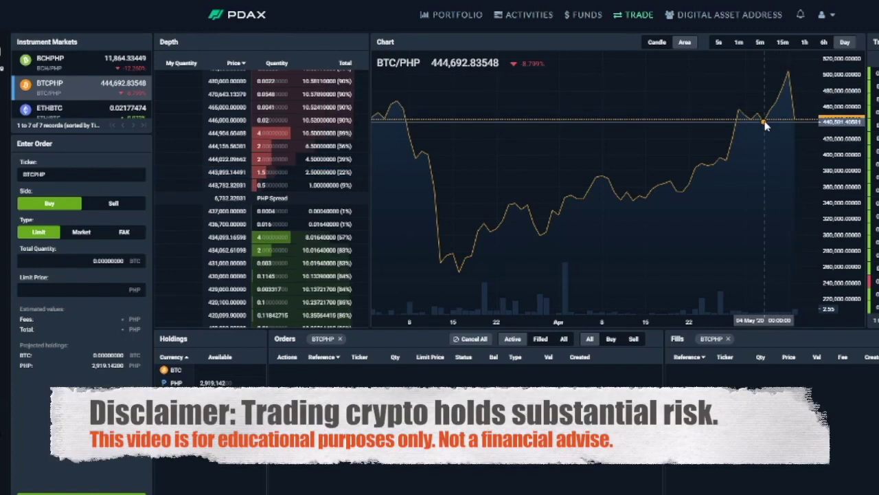
{"action": "scroll", "coordinate": [755, 138], "scroll_direction": "left", "scroll_amount": 2}
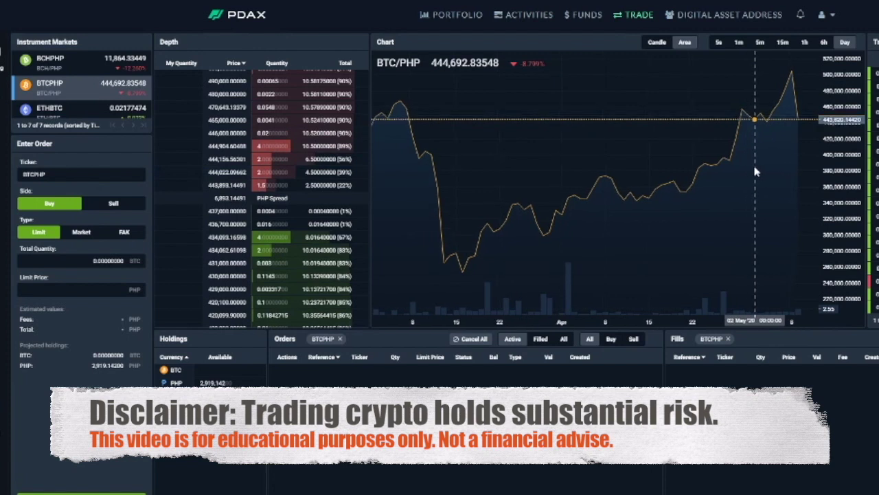